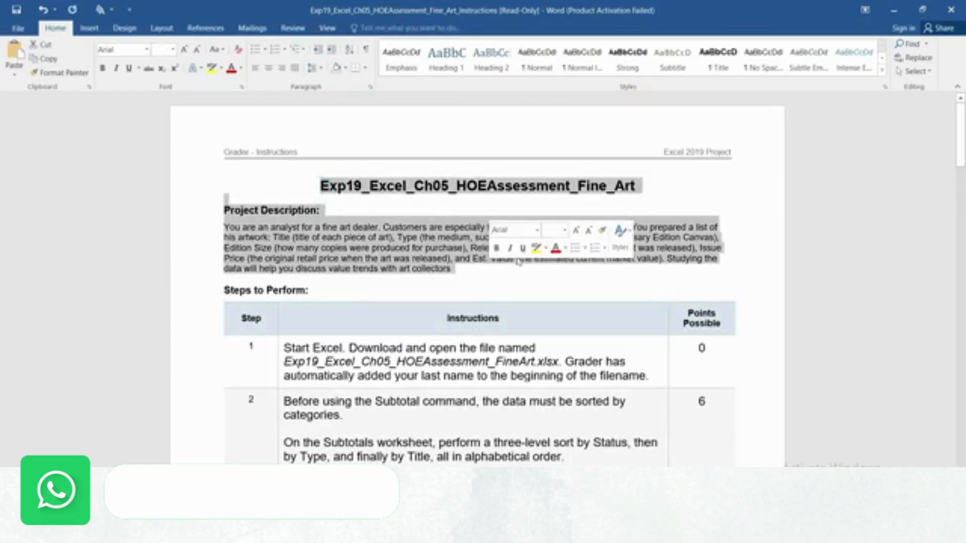
Highlight the document title and the Project Description paragraph in yellow
left_click(536, 248)
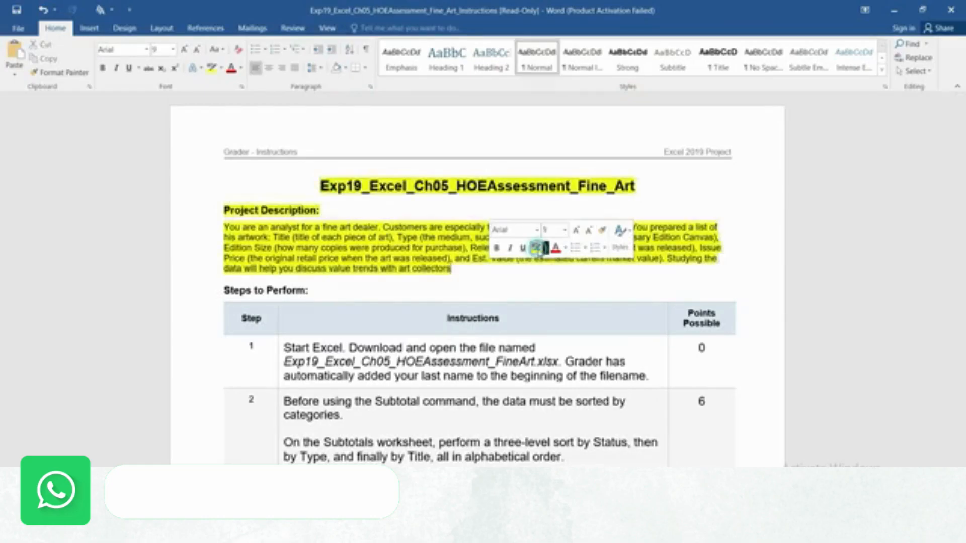
left_click(221, 297)
scroll(493, 375, "down", 1)
scroll(493, 375, "down", 1)
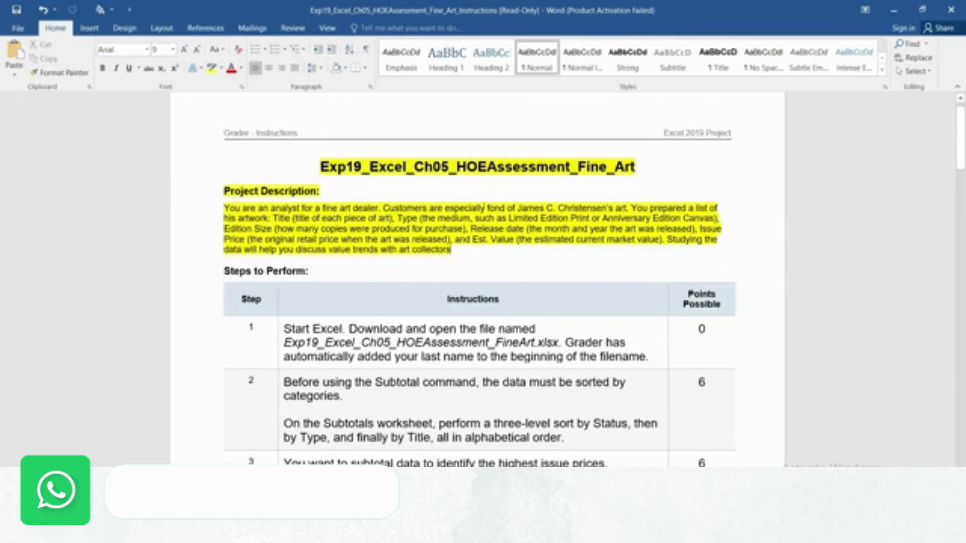
Highlight the step 1 instructions in the steps table in yellow
scroll(449, 429, "down", 15)
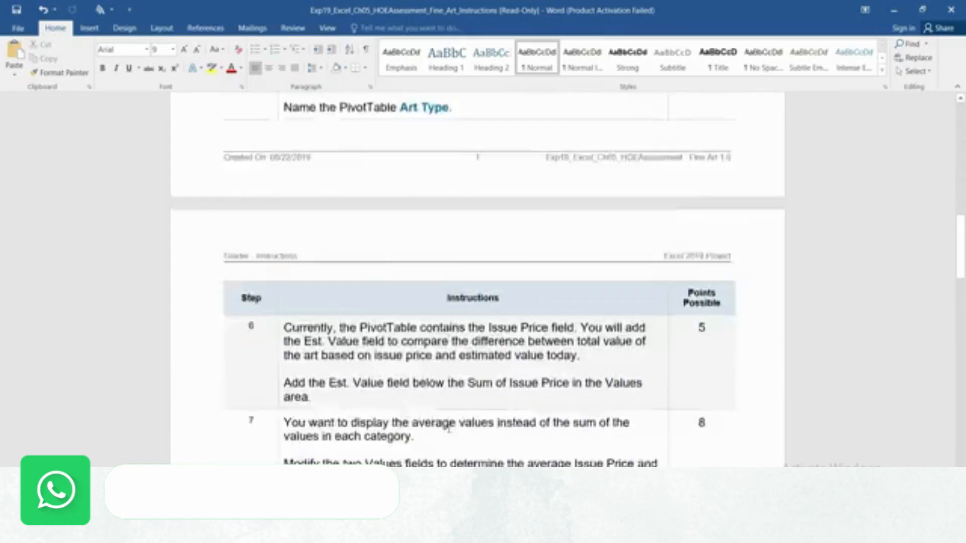
scroll(449, 429, "up", 15)
scroll(451, 429, "down", 3)
scroll(449, 429, "down", 3)
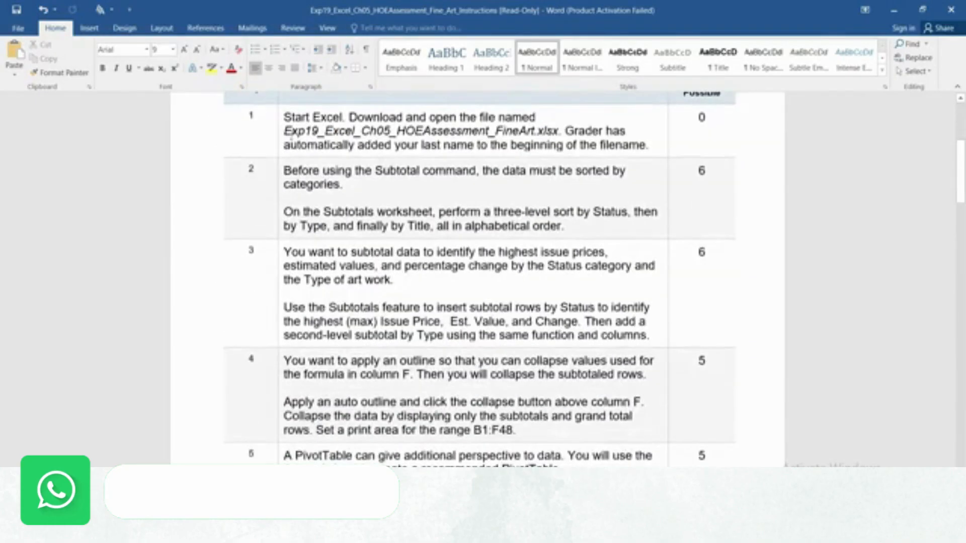
left_click(280, 123)
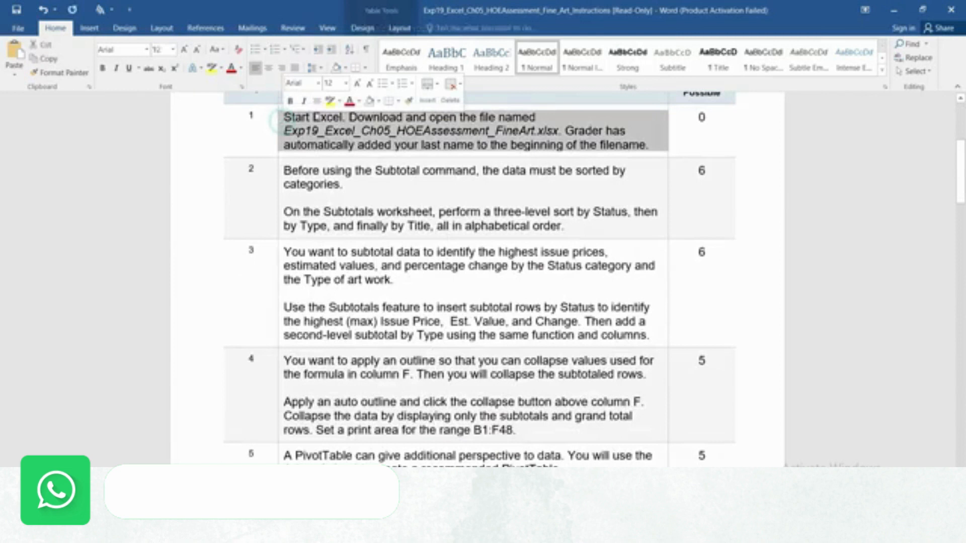
left_click(329, 101)
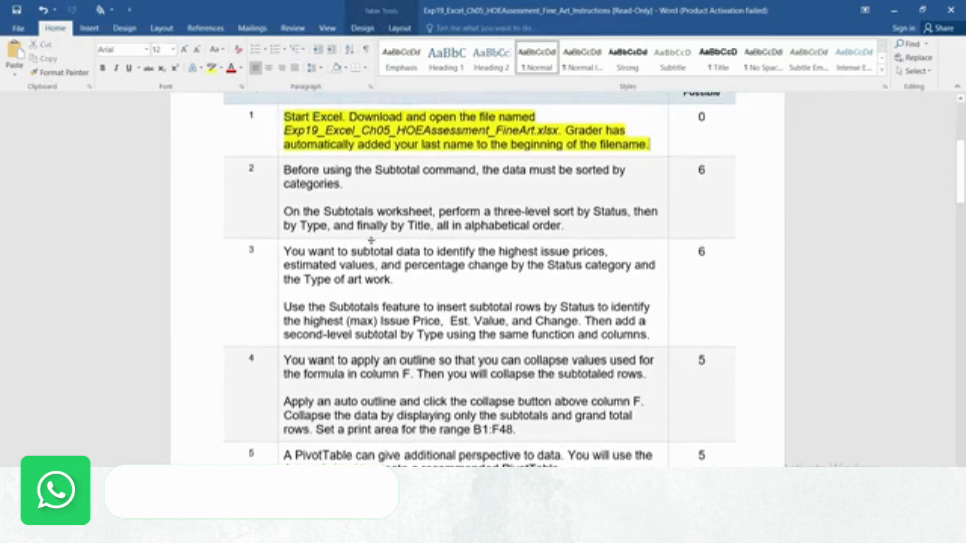
scroll(371, 240, "down", 1)
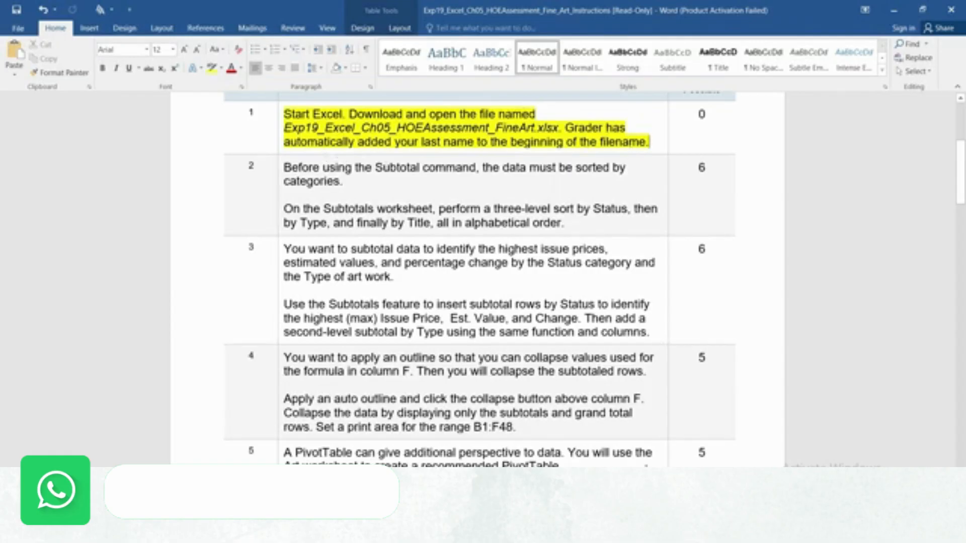
Switch to the FineArt workbook in Excel and look through its worksheets, ending on the sheet with the Change column
left_click(677, 533)
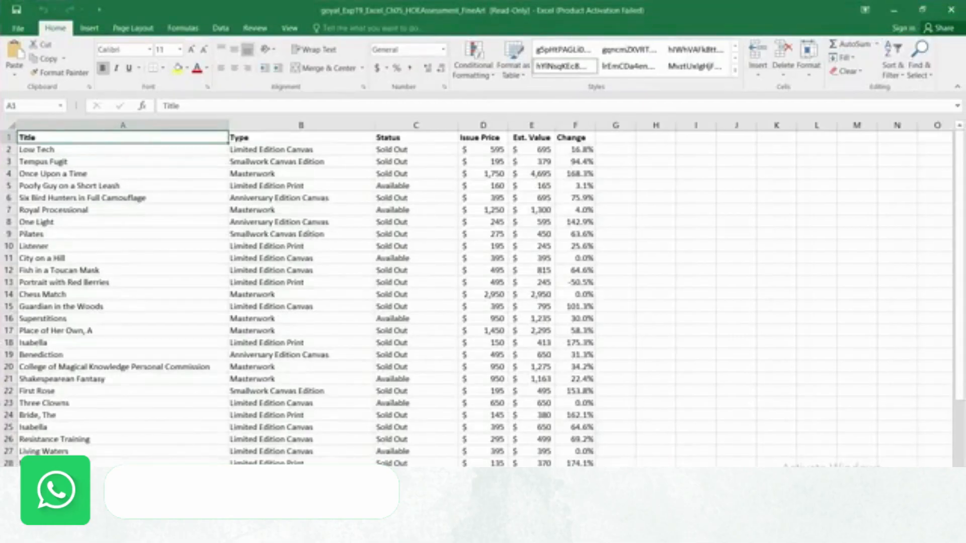
key("ctrl+Page_Down")
key("ctrl+Page_Down")
key("ctrl+Page_Down")
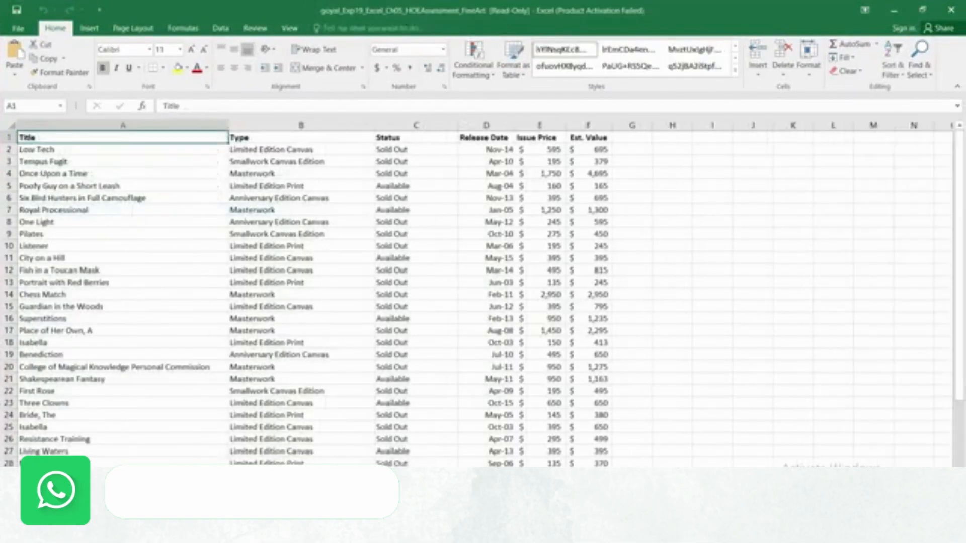
key("ctrl+Page_Down")
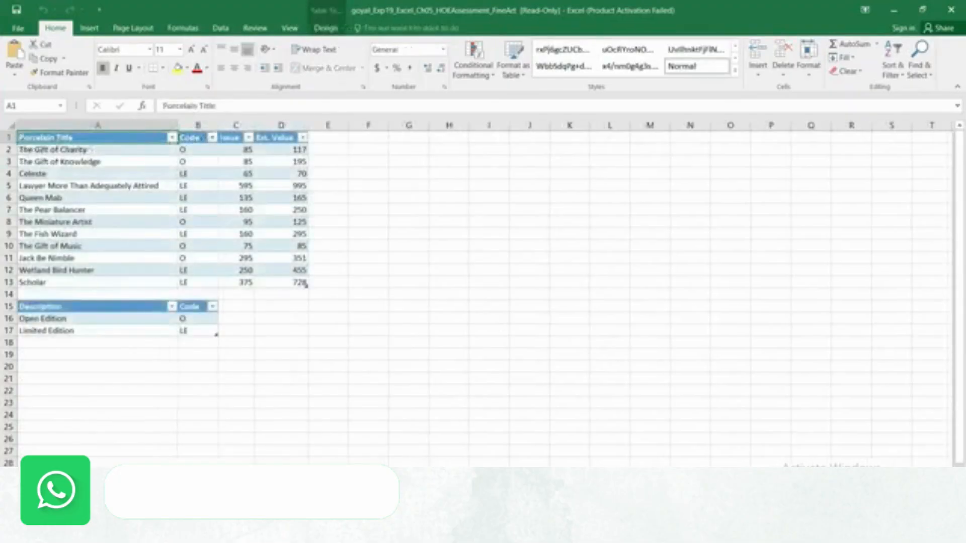
key("ctrl+Page_Down")
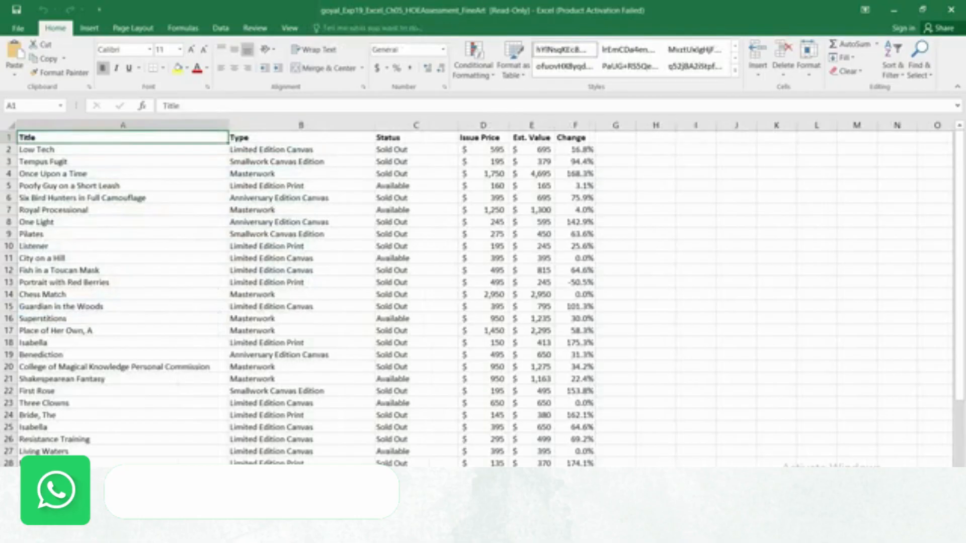
Switch back to the Word instructions, remove the highlight from step 1 and highlight the step 2 instructions in yellow
mouse_move(650, 532)
left_click(649, 443)
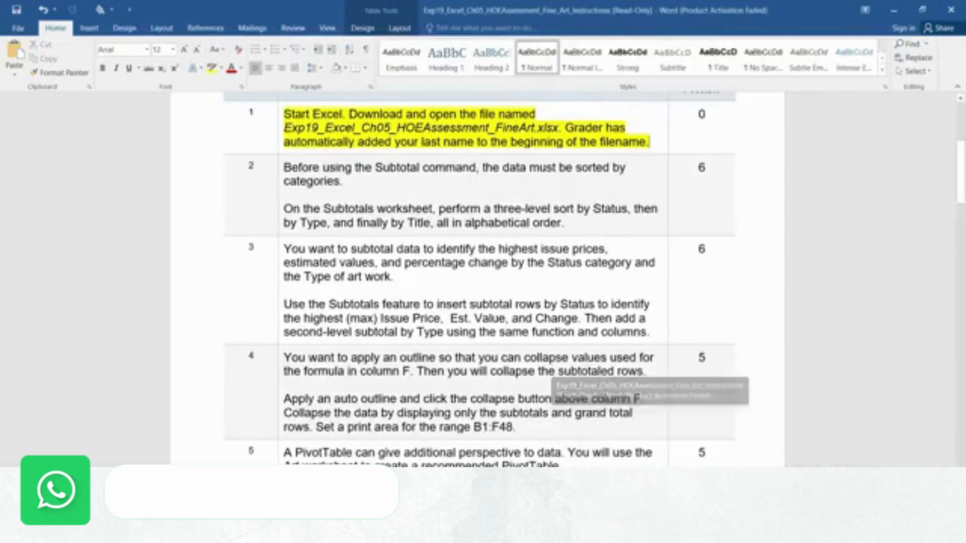
scroll(513, 293, "up", 1)
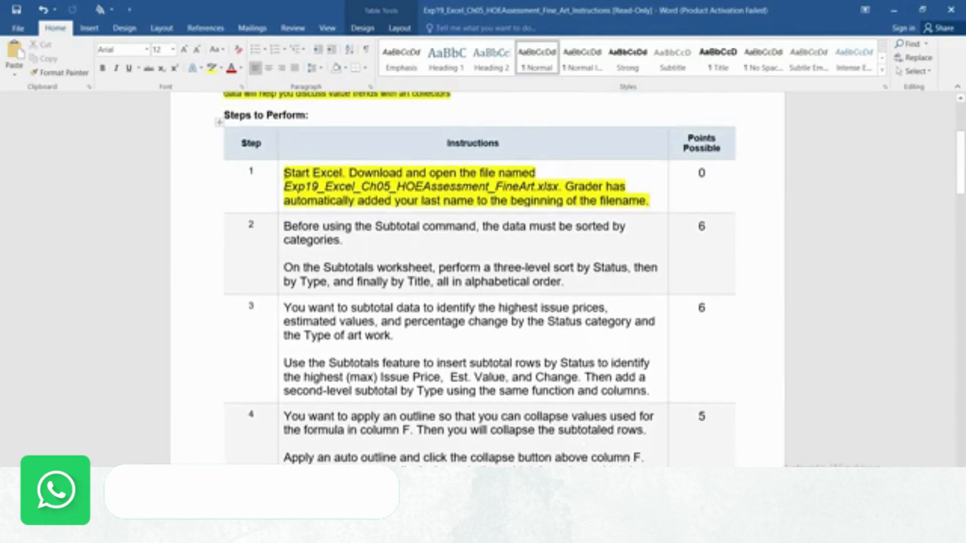
left_click(279, 175)
left_click(328, 156)
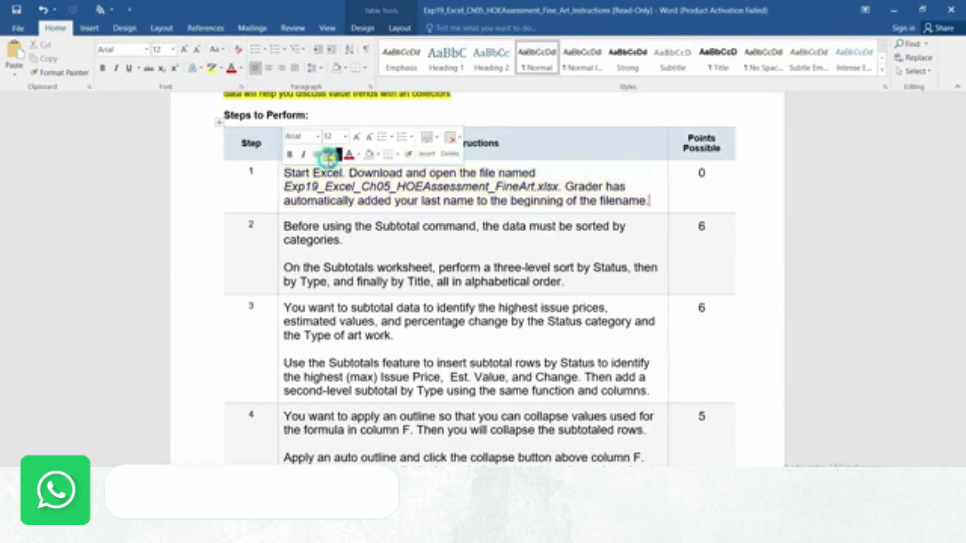
scroll(368, 231, "down", 1)
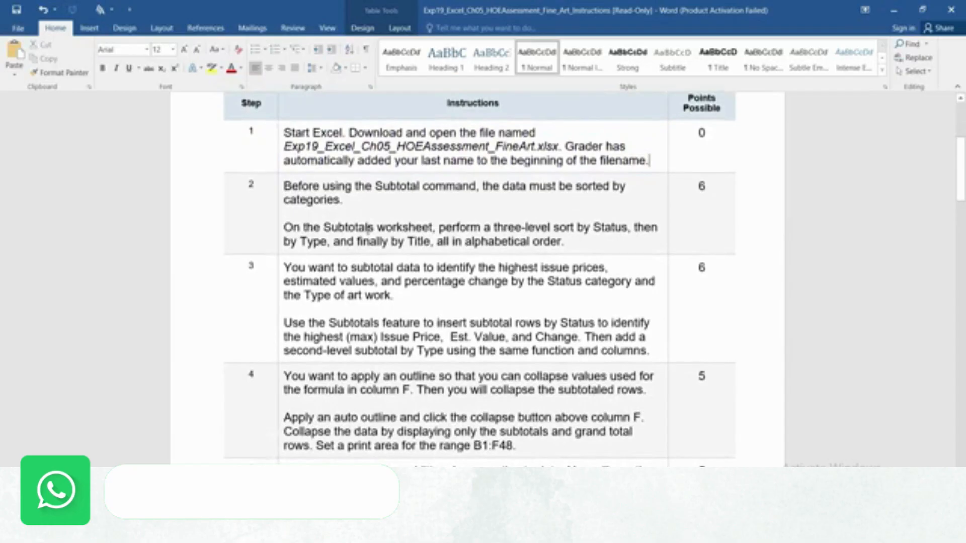
left_click(277, 187)
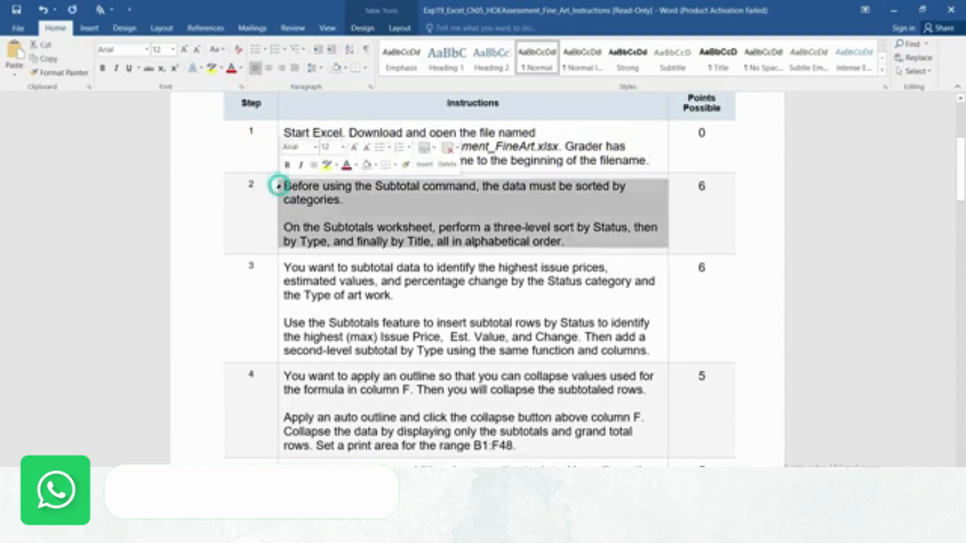
left_click(326, 165)
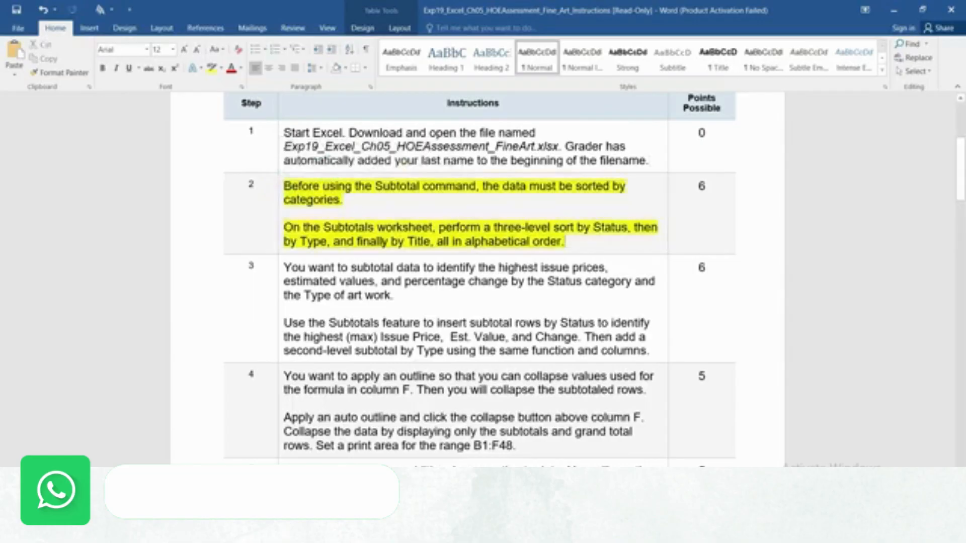
Skim the remaining assignment instructions to the end of the table and return to step 2
scroll(382, 244, "down", 20)
scroll(382, 244, "down", 10)
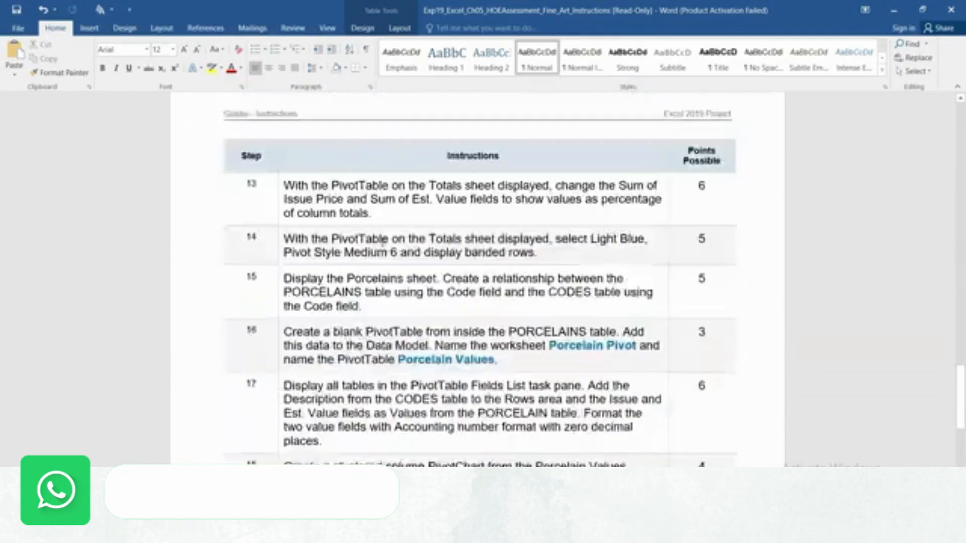
scroll(381, 242, "up", 20)
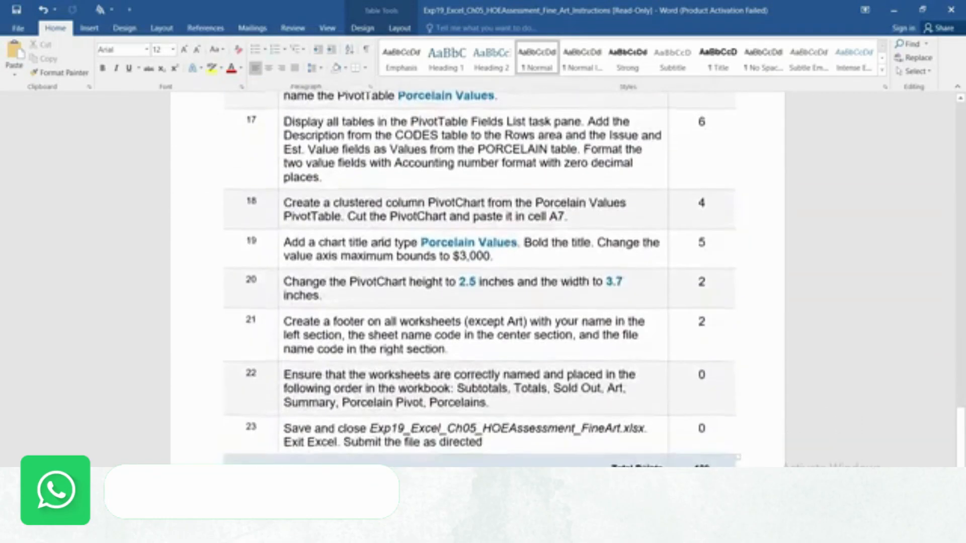
scroll(382, 244, "up", 4)
scroll(383, 244, "down", 5)
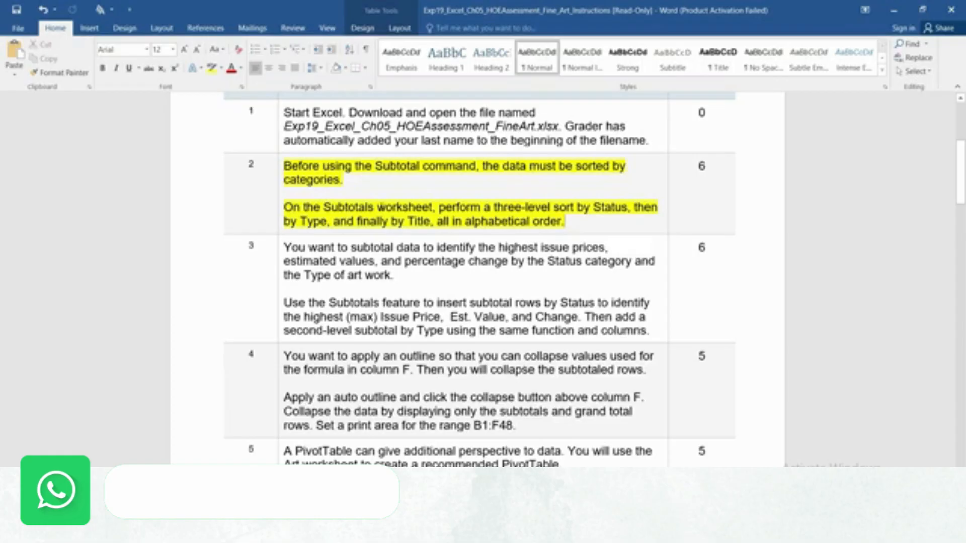
Read step 2's Subtotals worksheet and three-level sort requirement, checking the matching worksheet in Excel
left_click_drag(284, 207, 405, 206)
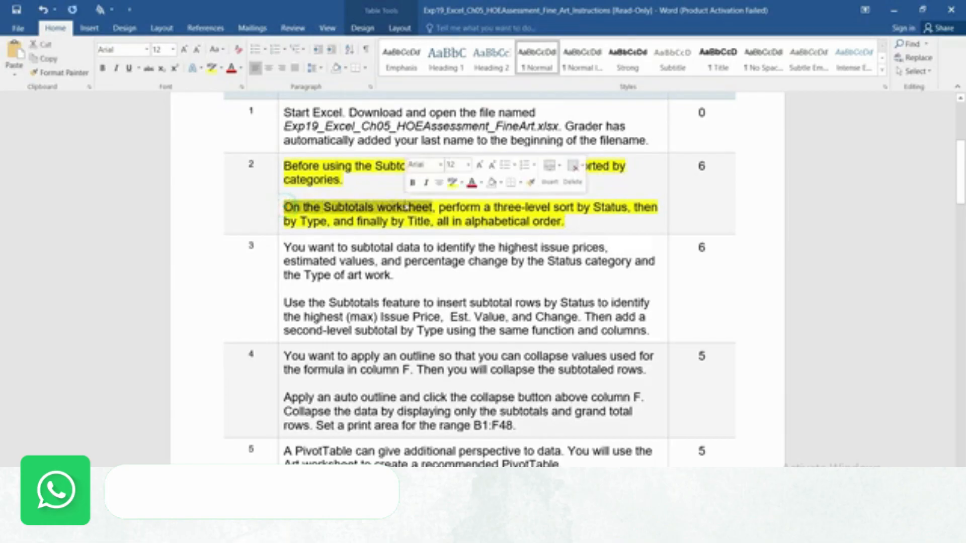
mouse_move(677, 530)
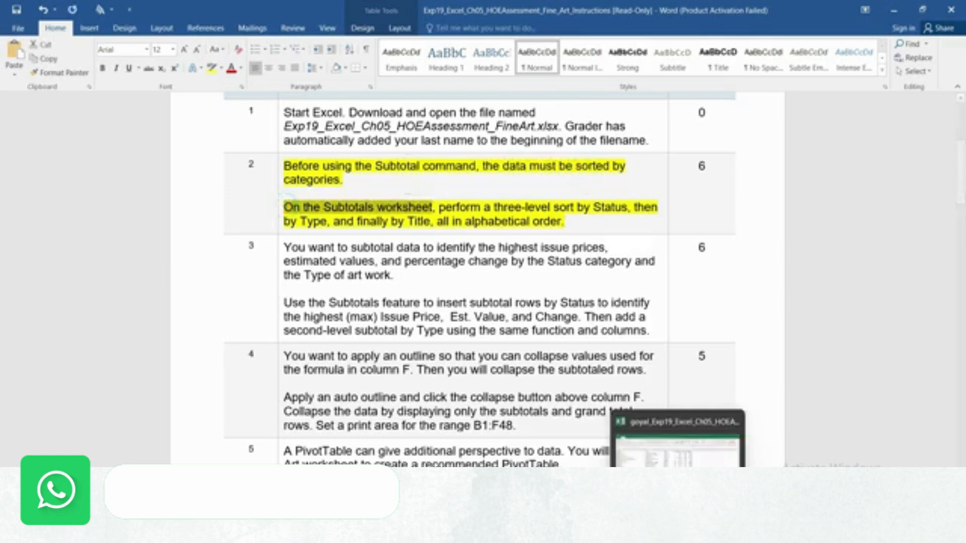
left_click(656, 457)
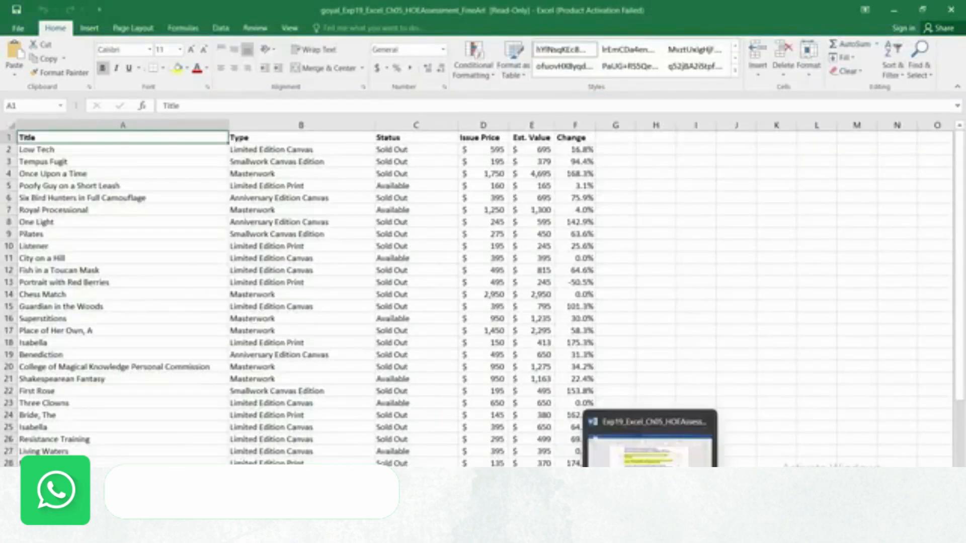
left_click(608, 441)
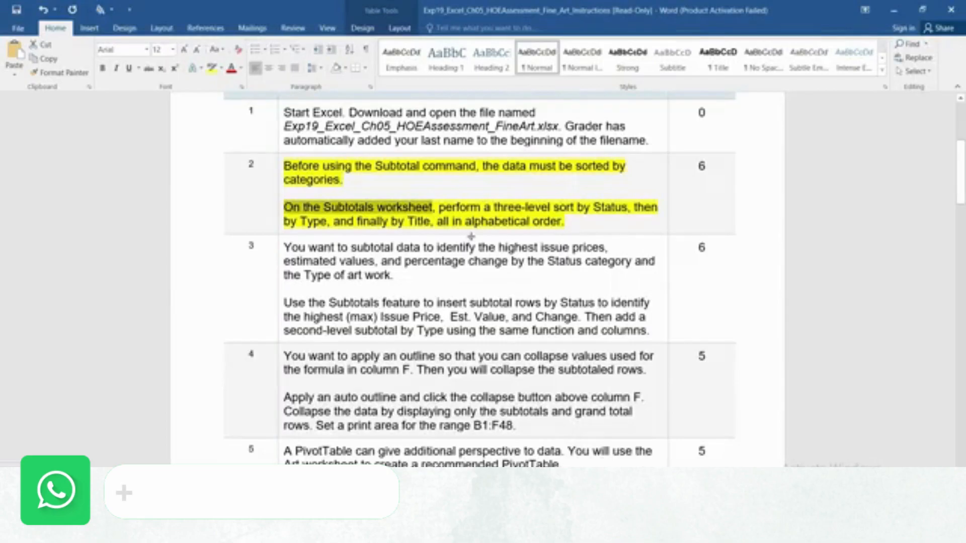
left_click(452, 220)
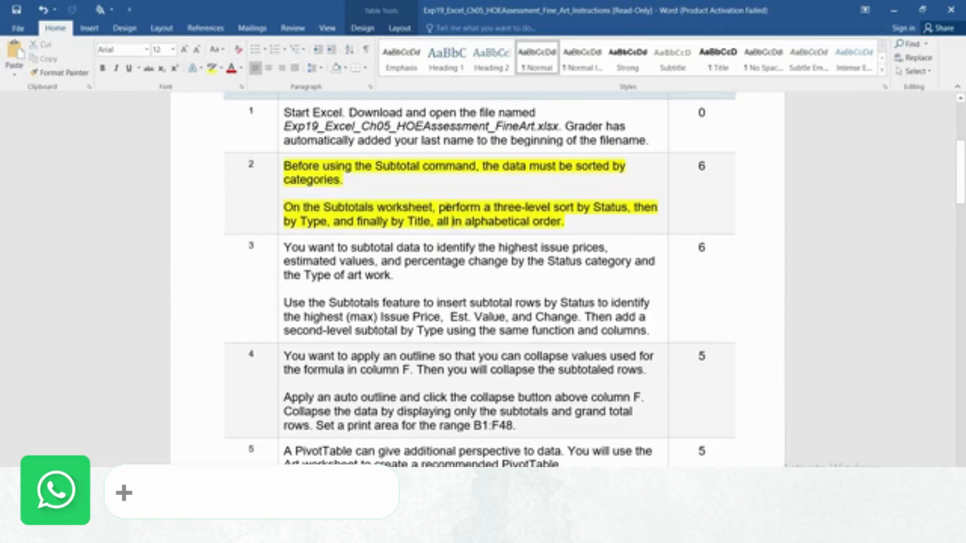
left_click_drag(439, 207, 552, 207)
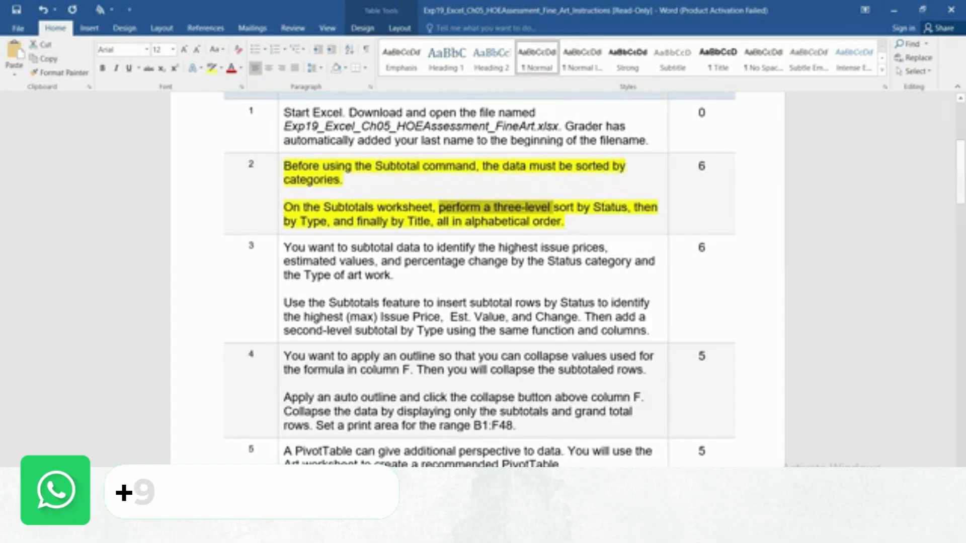
Switch to Excel and start a custom sort of the art data by Status, A to Z, adding a second sort level
left_click(649, 438)
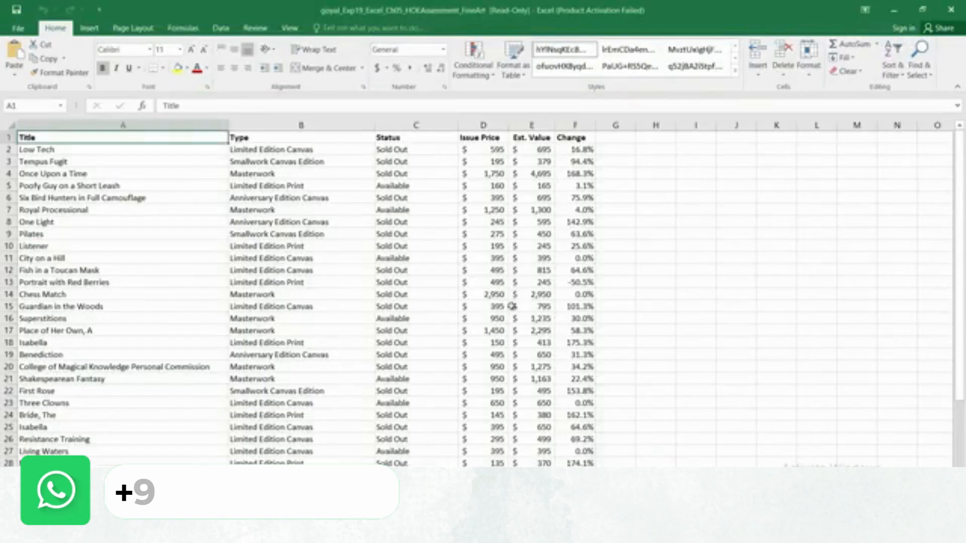
left_click(429, 137)
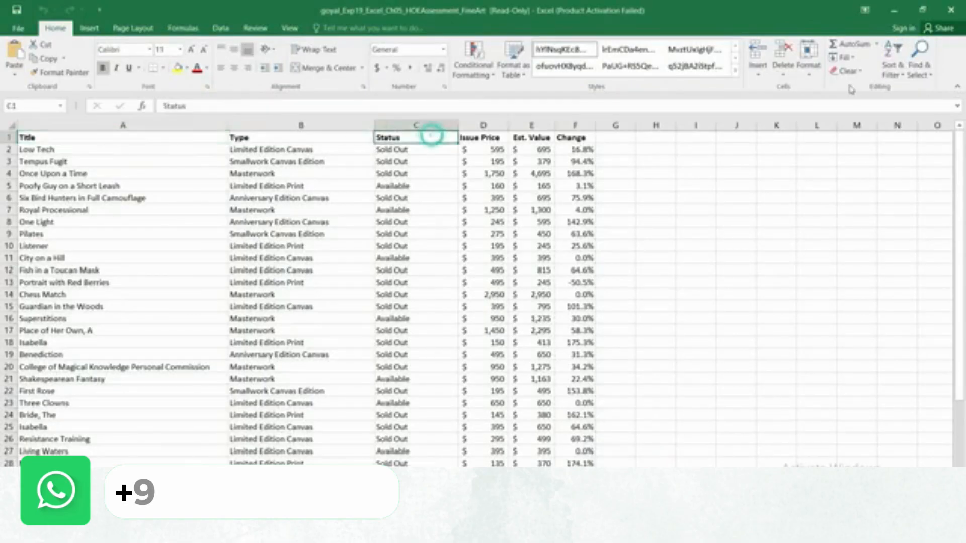
left_click(902, 73)
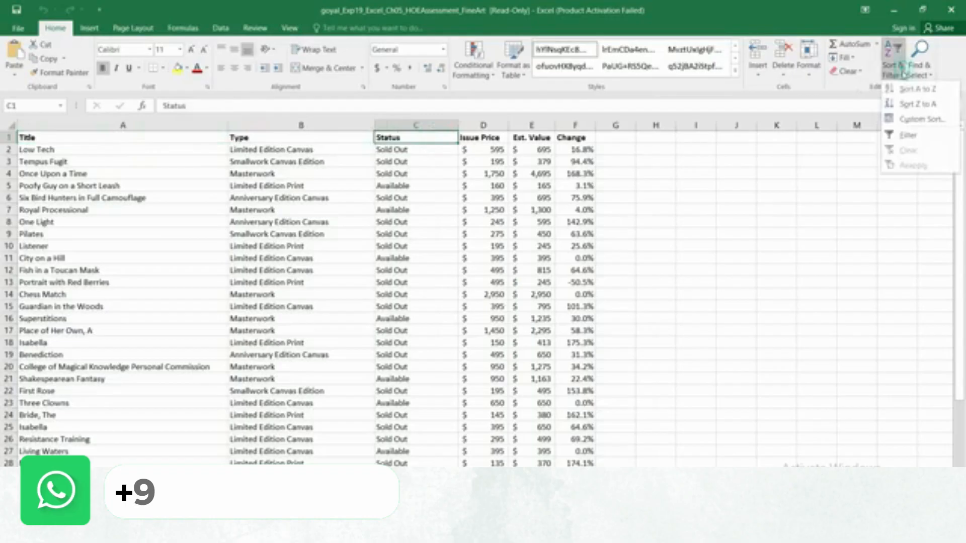
left_click(910, 116)
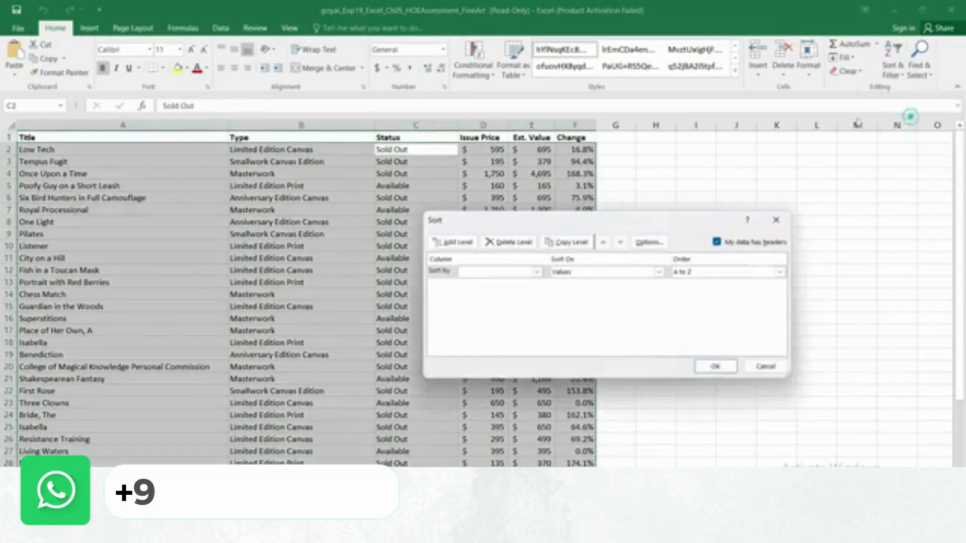
left_click(536, 272)
left_click(505, 300)
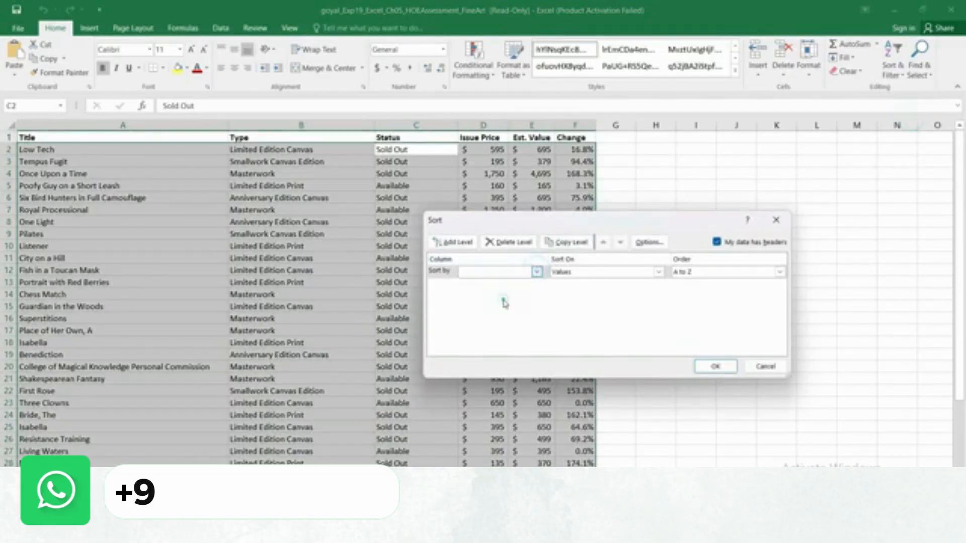
left_click(456, 243)
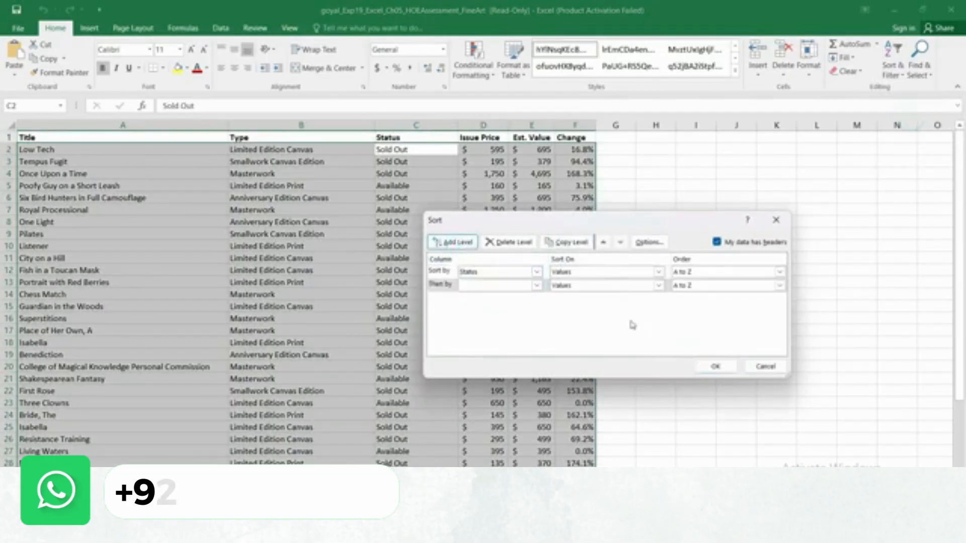
Check the second sort key in the Word instructions, set the second sort level in Excel to Type and add a third level
left_click(651, 442)
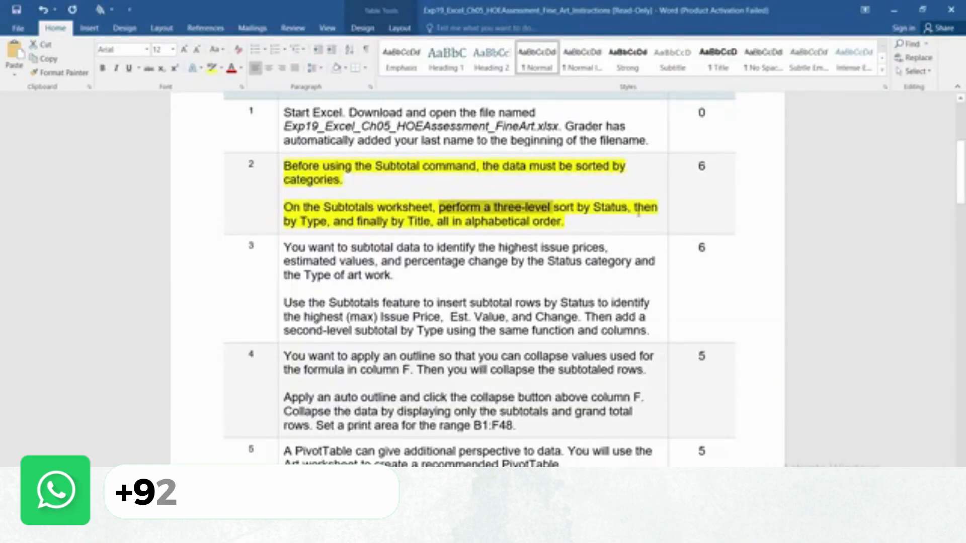
left_click_drag(301, 222, 326, 222)
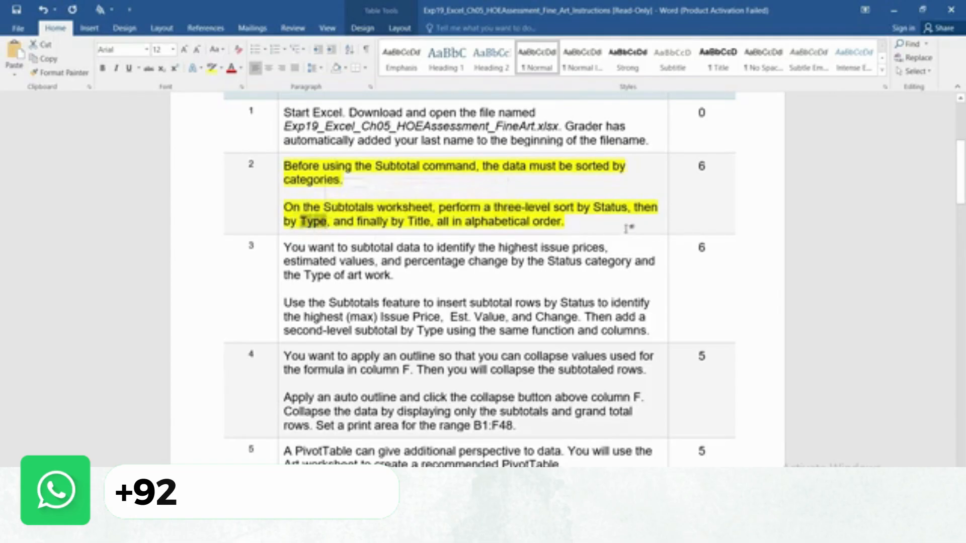
mouse_move(670, 528)
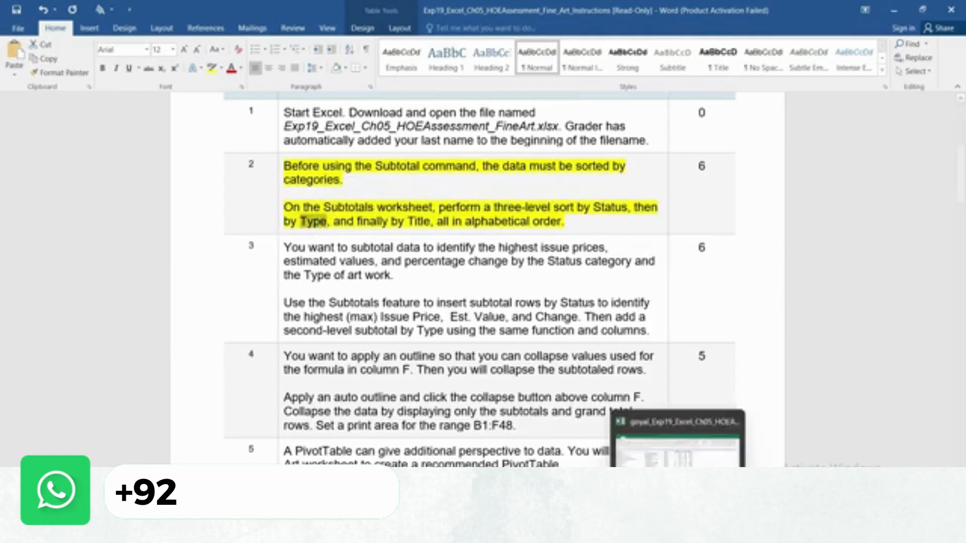
left_click(670, 470)
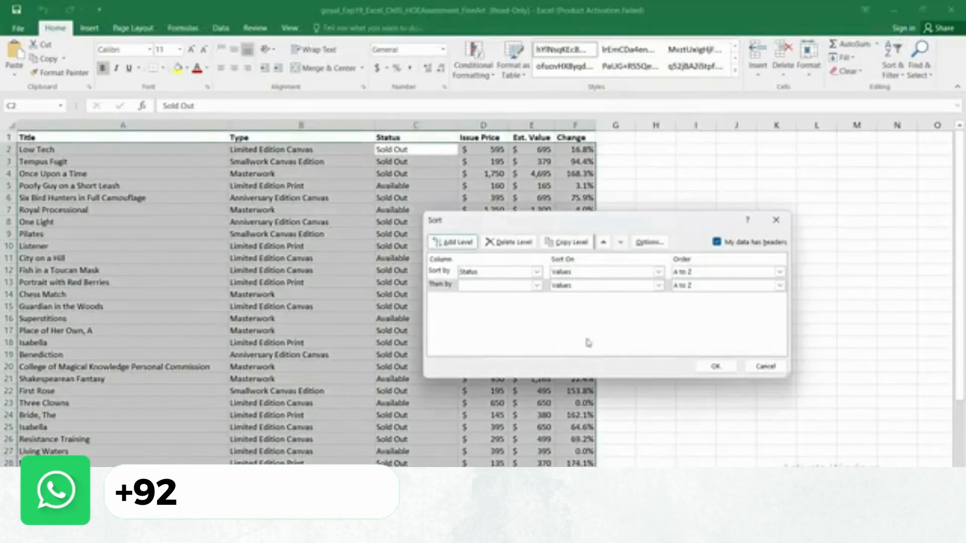
left_click(537, 285)
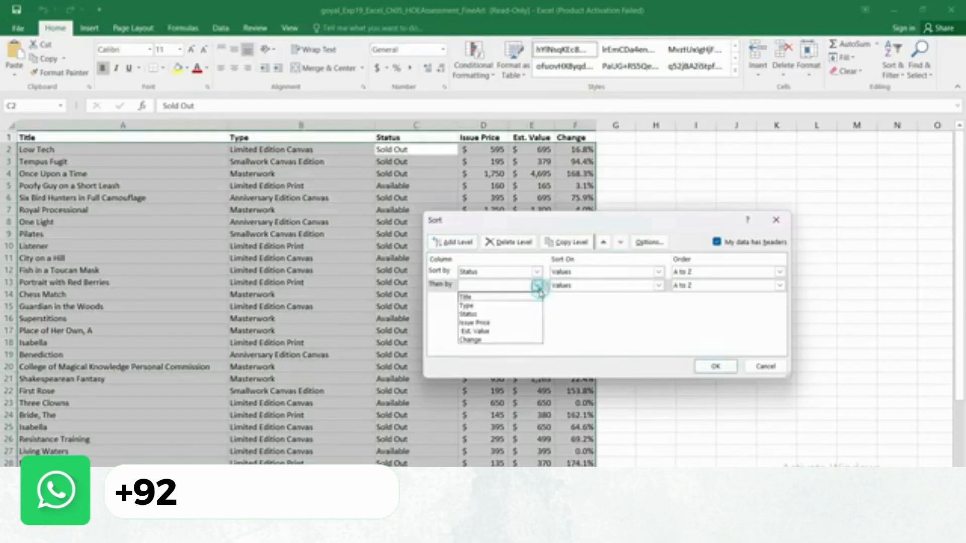
left_click(496, 306)
left_click(458, 243)
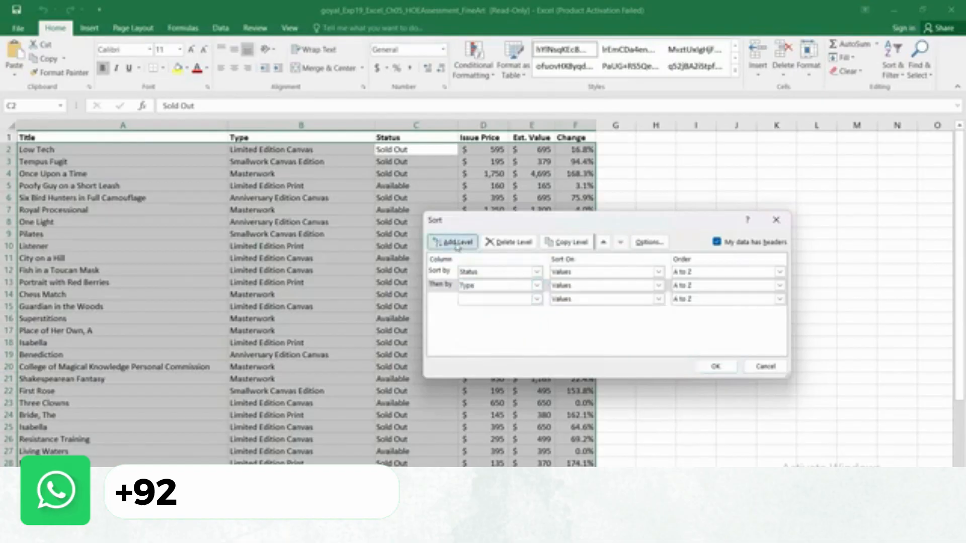
Check the final sort key in the Word instructions and set the third sort level in Excel to Title
mouse_move(649, 528)
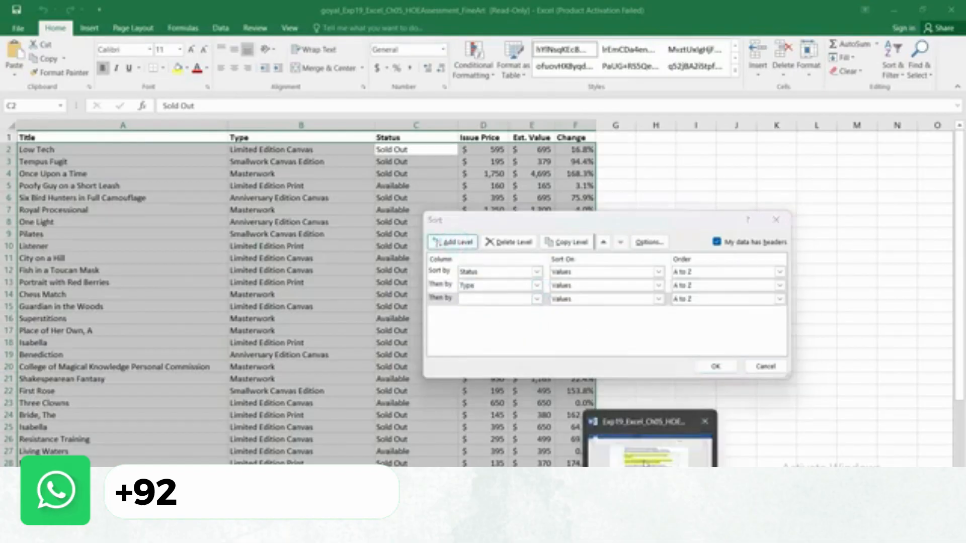
left_click(649, 443)
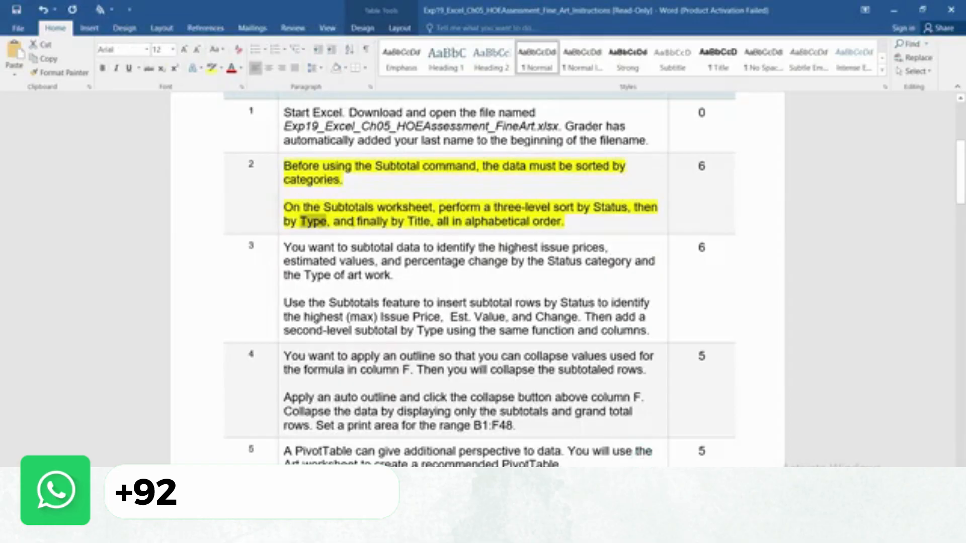
left_click_drag(409, 221, 432, 222)
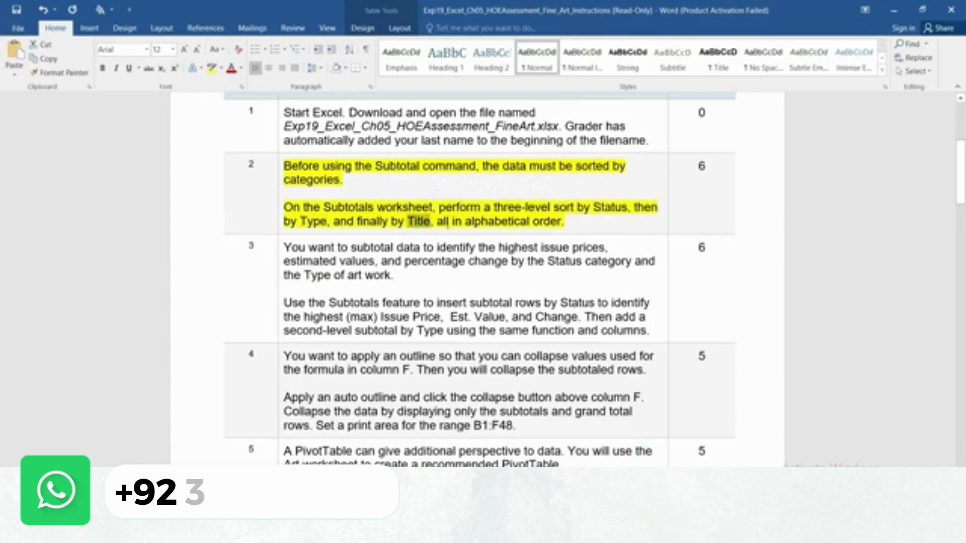
mouse_move(678, 532)
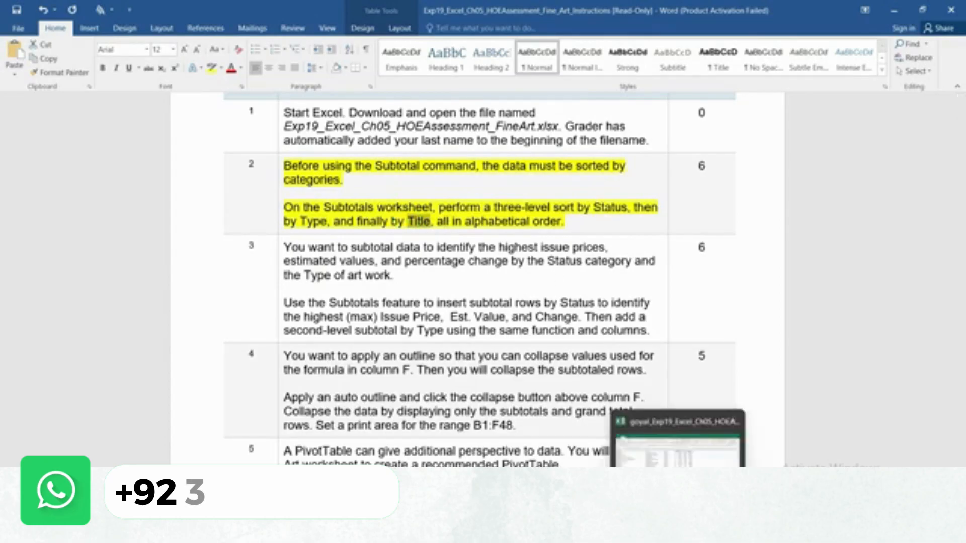
left_click(649, 445)
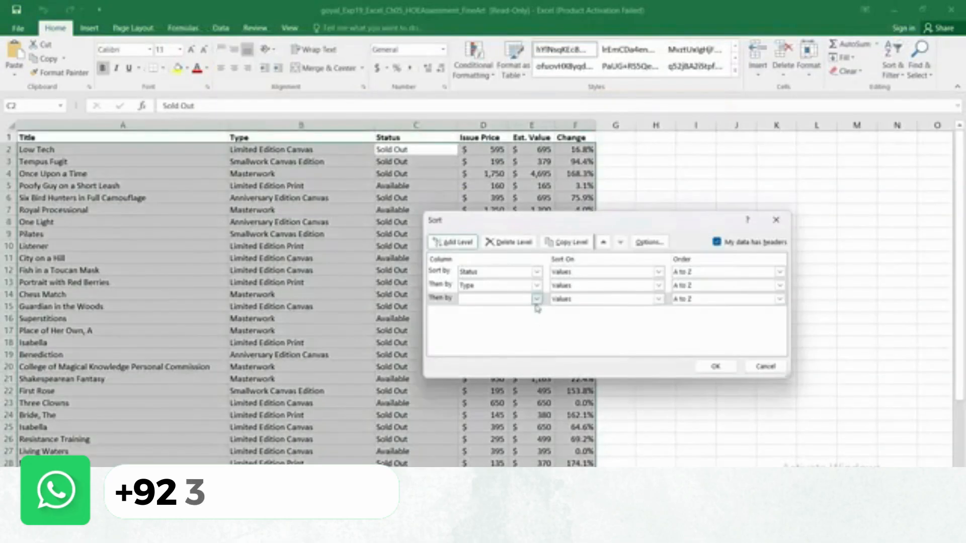
left_click(537, 302)
left_click(492, 311)
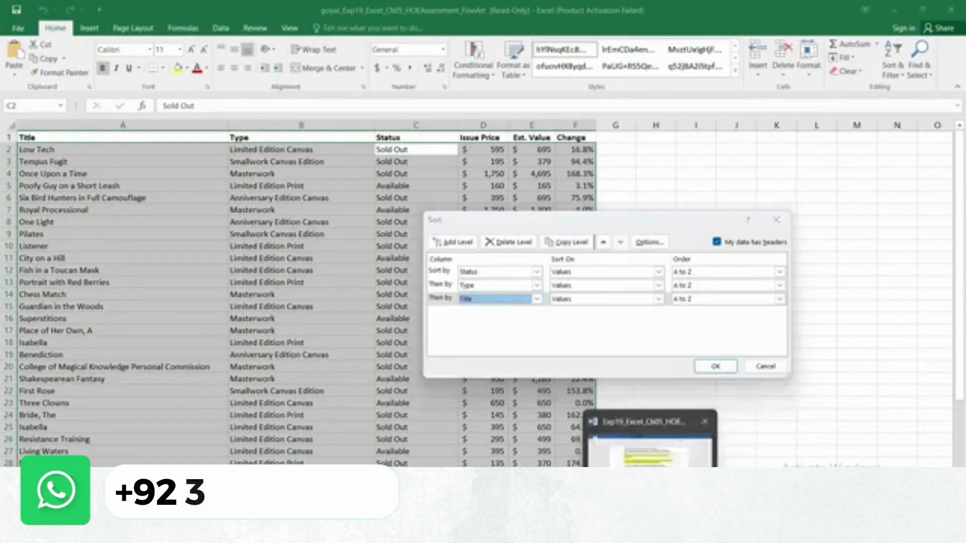
Recheck the alphabetical order requirement in Word and apply the three-level A to Z sort in Excel
left_click(649, 445)
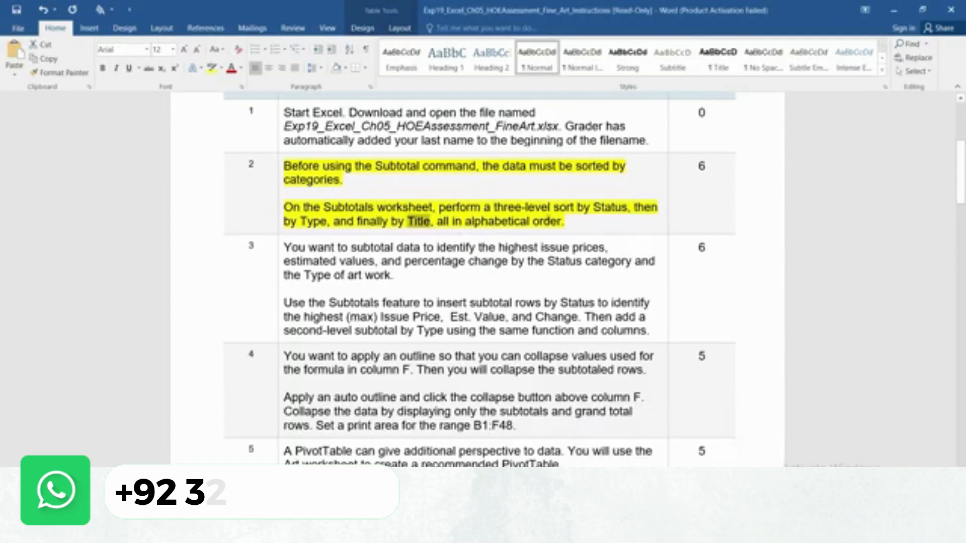
mouse_move(677, 534)
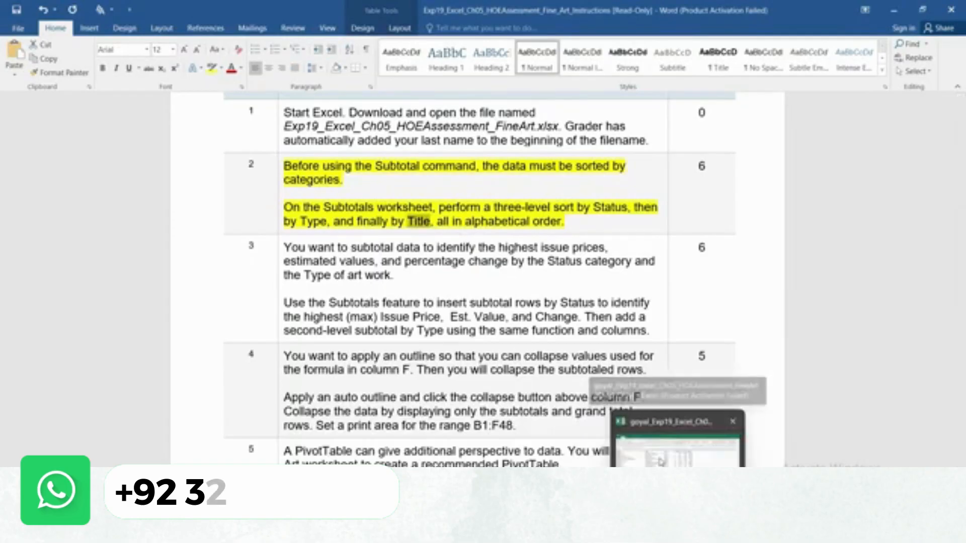
left_click(659, 453)
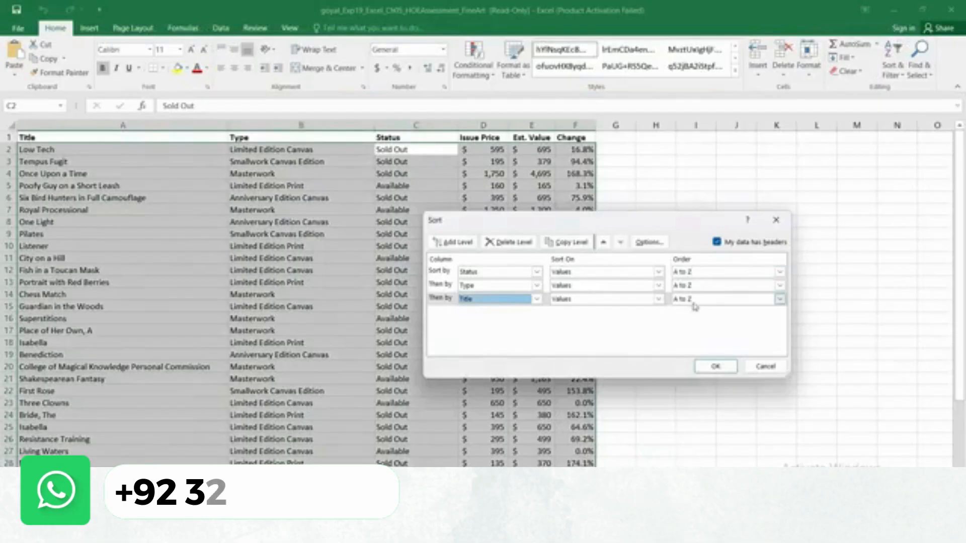
left_click(714, 366)
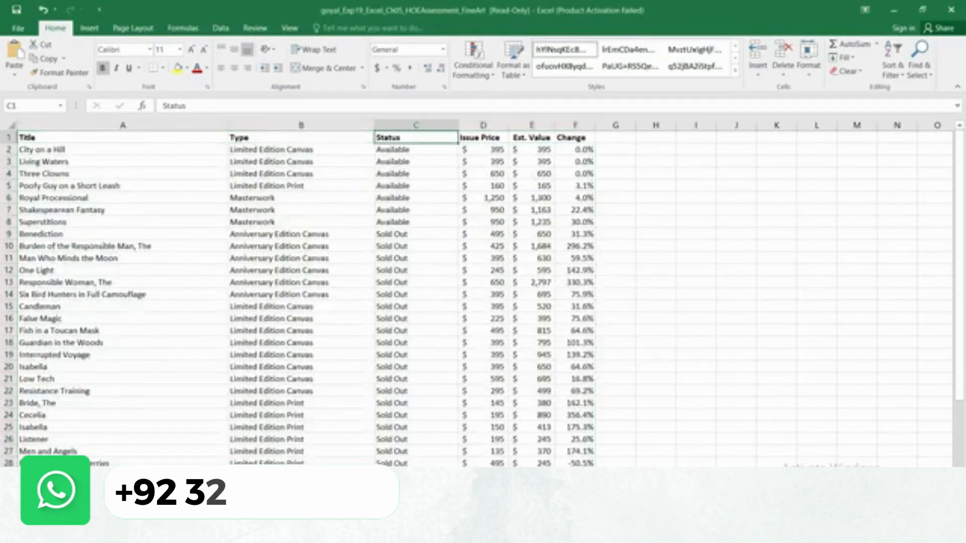
Switch to the Word instructions, remove the highlight from step 2 and highlight the step 3 instructions in yellow
left_click(650, 531)
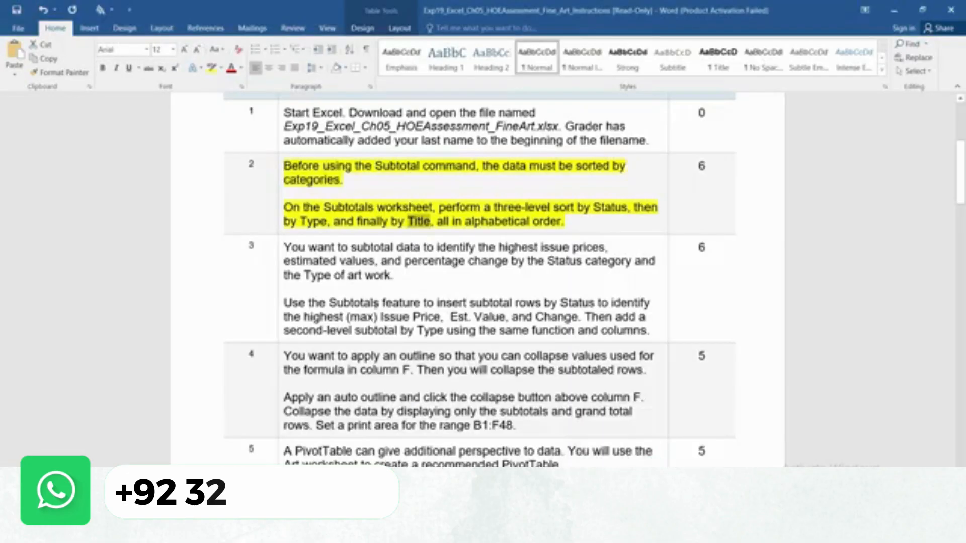
scroll(429, 246, "down", 1)
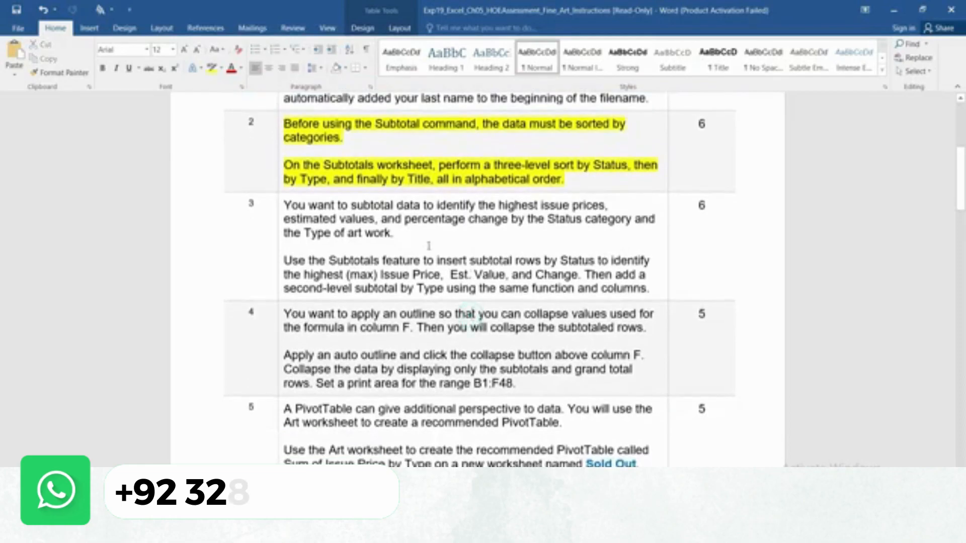
scroll(428, 246, "up", 2)
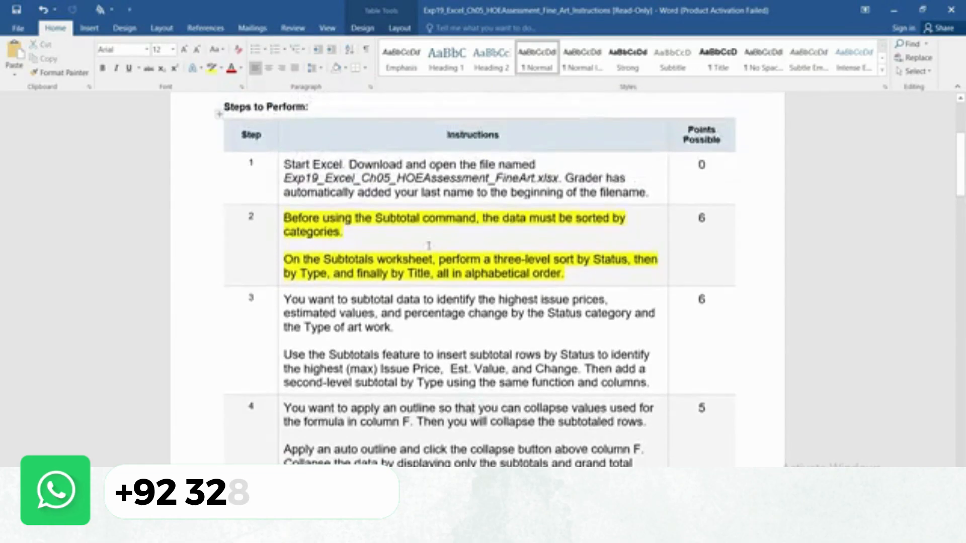
left_click(277, 222)
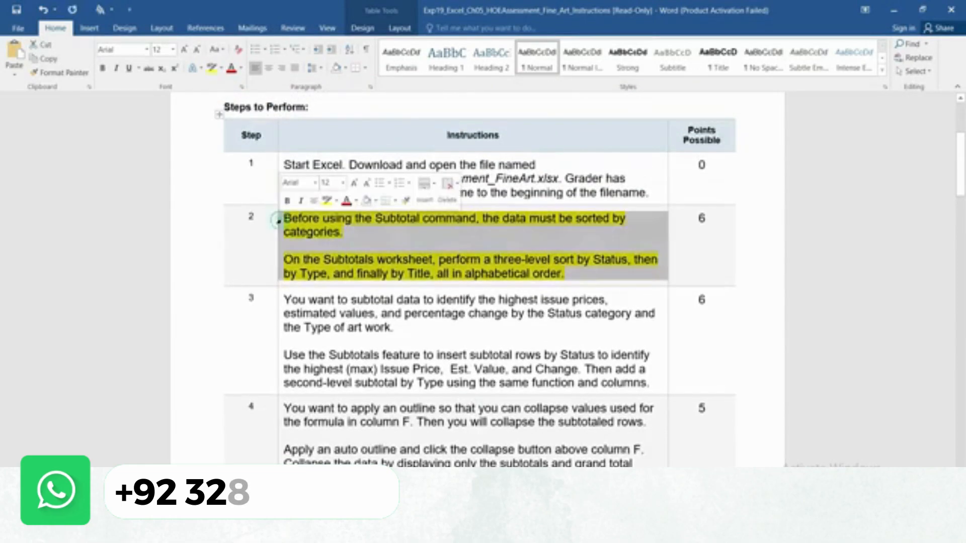
left_click(327, 203)
scroll(353, 278, "down", 2)
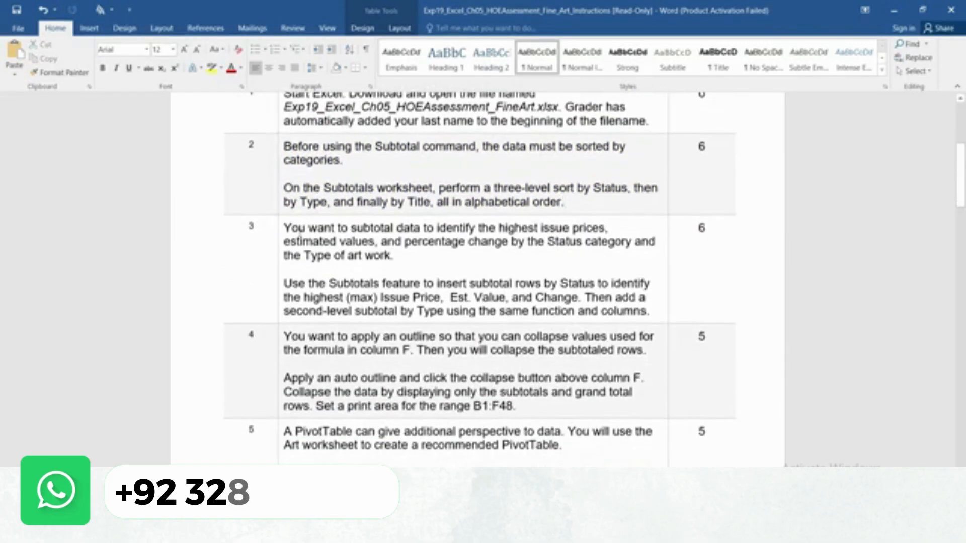
left_click(280, 232)
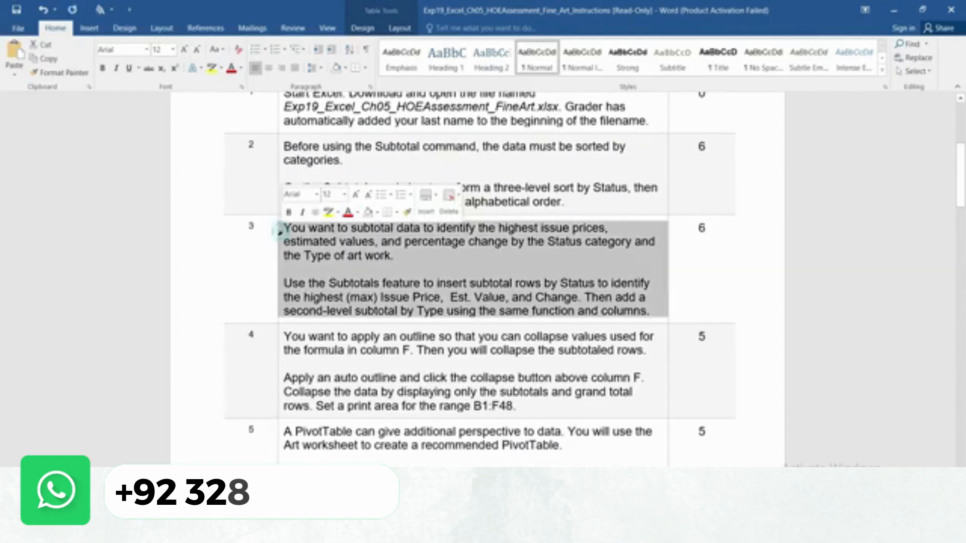
left_click(327, 211)
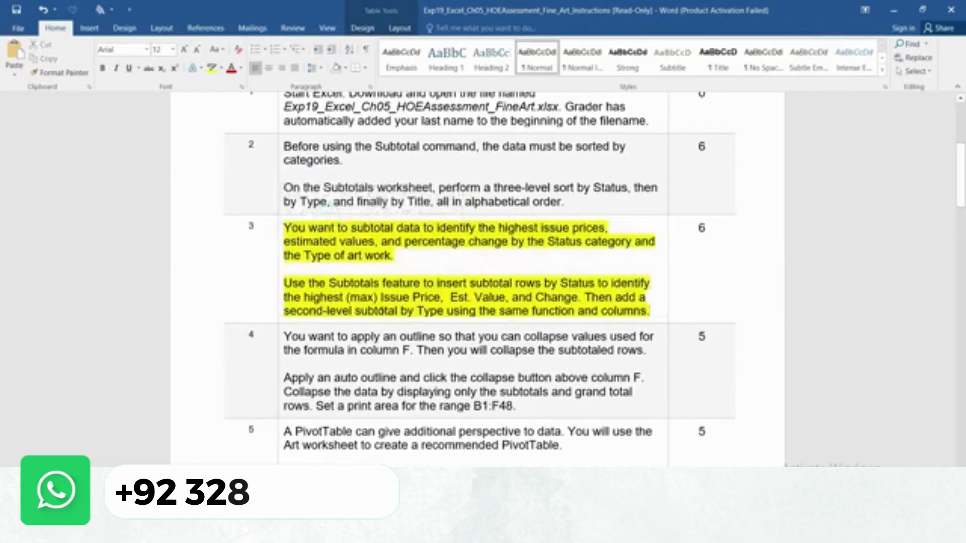
Read step 3's requirements for max subtotals by Status and the second-level subtotal by Type
scroll(285, 199, "down", 2)
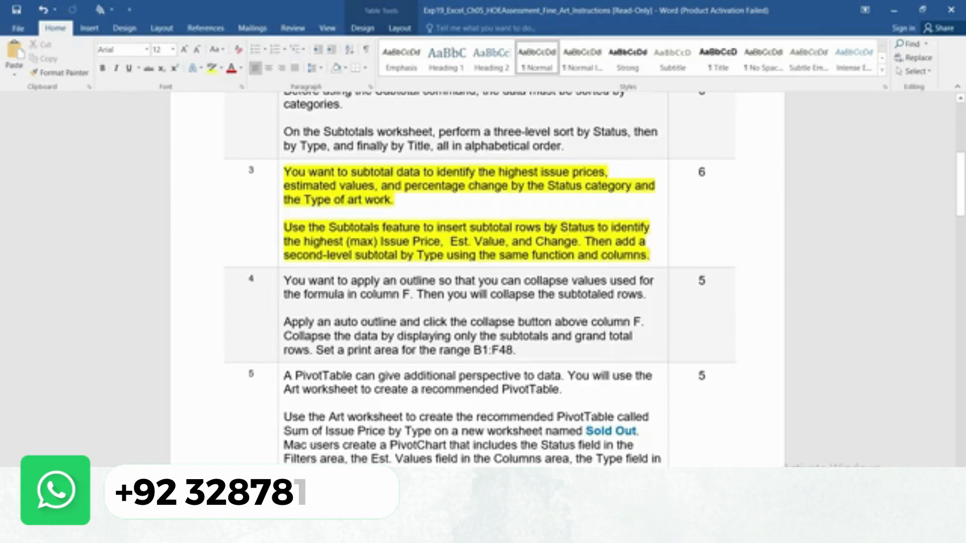
left_click_drag(545, 229, 599, 229)
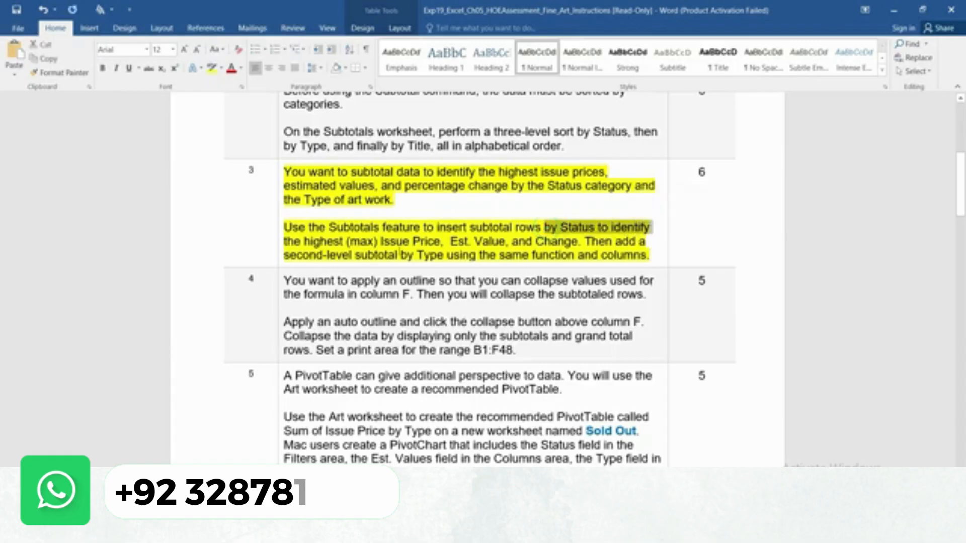
left_click_drag(297, 242, 444, 255)
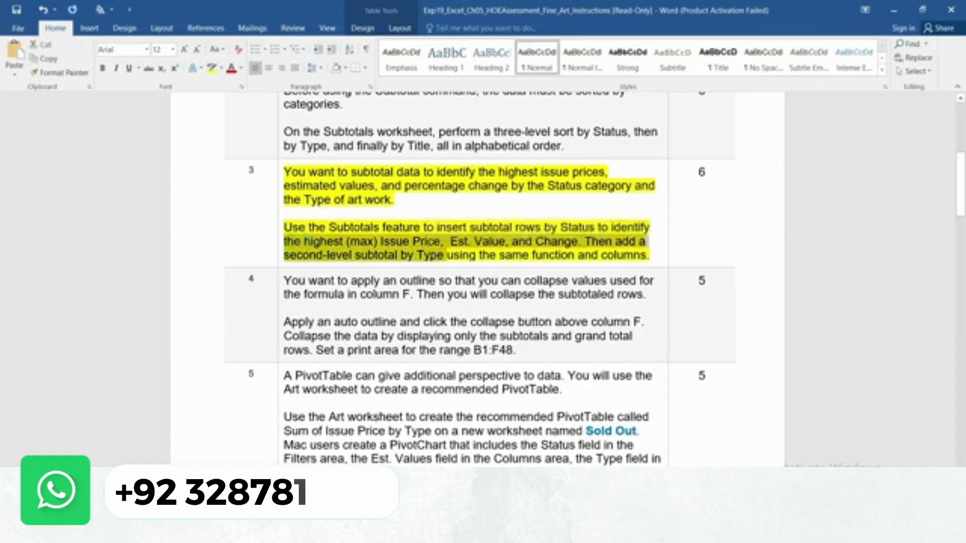
Switch to Excel and select the art data A1:F37, rechecking the Subtotals feature requirement in the Word instructions
left_click(671, 426)
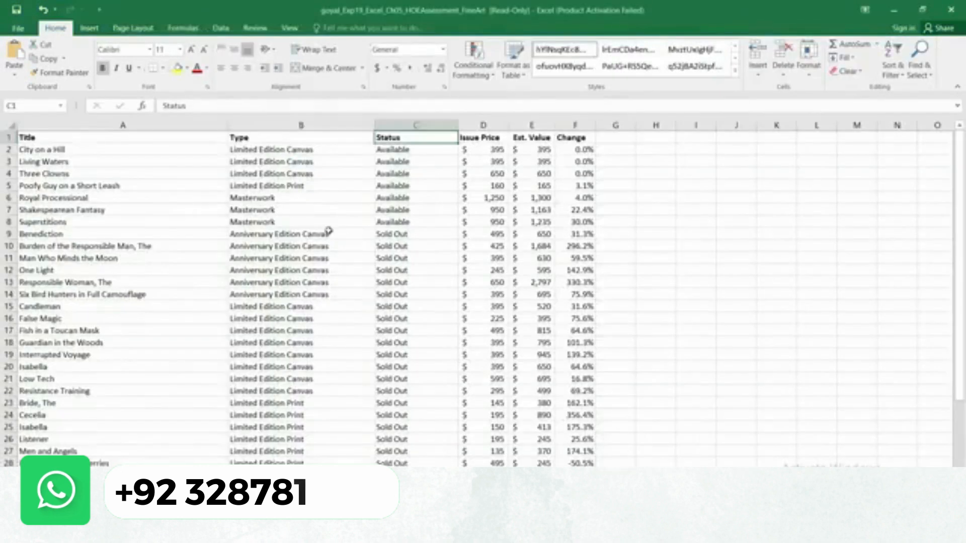
left_click_drag(68, 138, 577, 449)
mouse_move(650, 530)
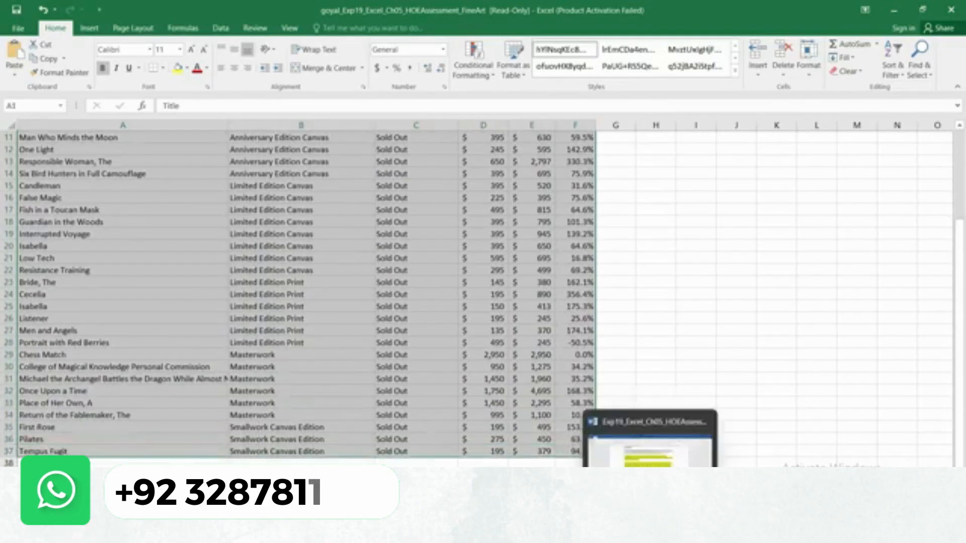
left_click(649, 451)
left_click_drag(285, 226, 396, 224)
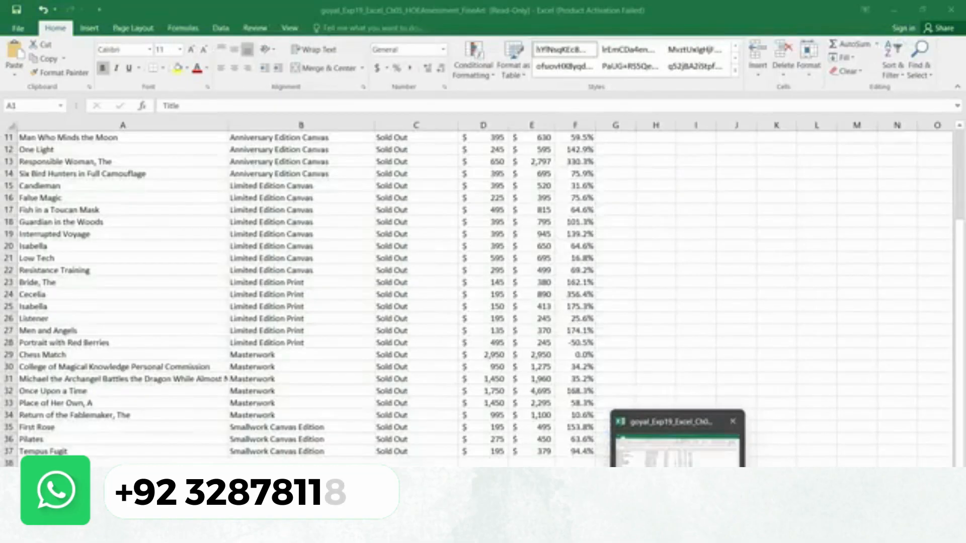
Switch back to Excel and open the Subtotal settings for the selected art data
left_click(678, 532)
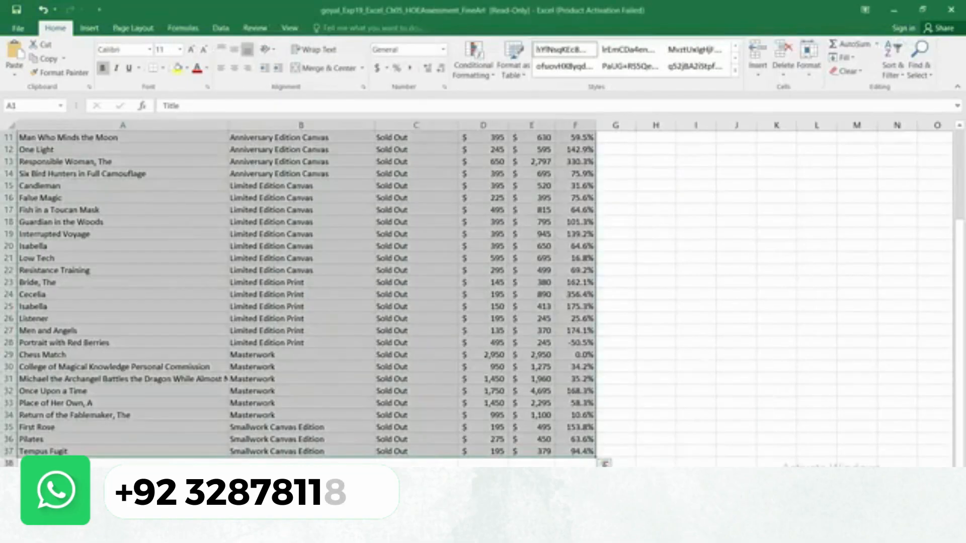
left_click(289, 28)
left_click(252, 28)
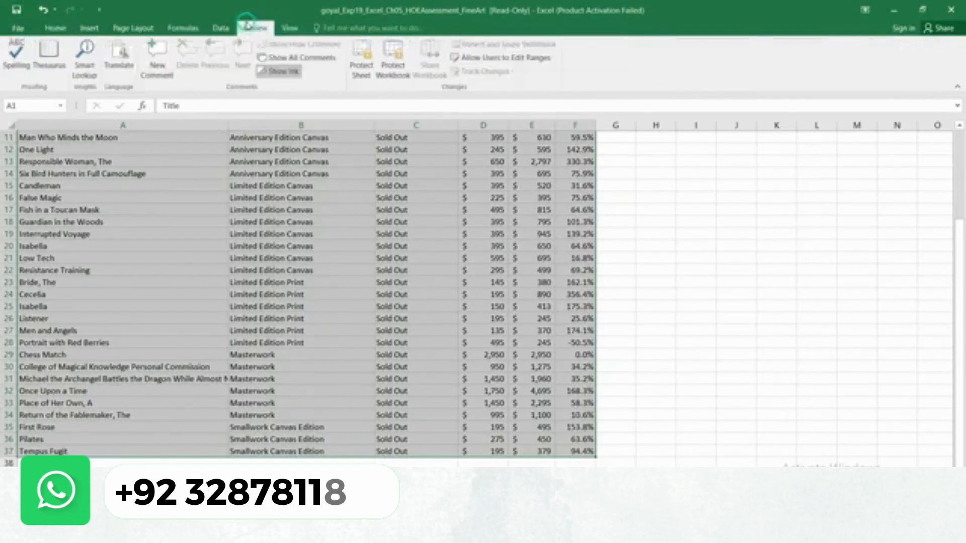
left_click(220, 27)
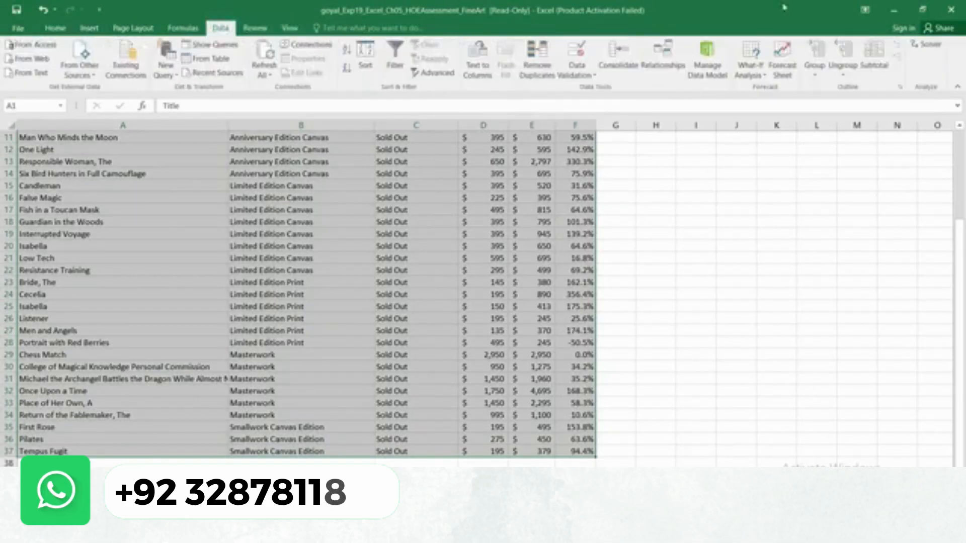
left_click(875, 56)
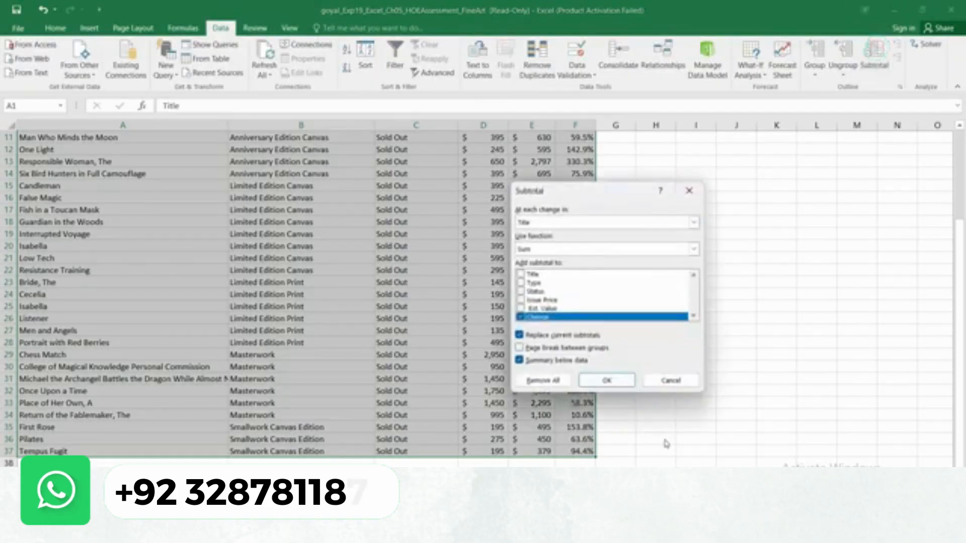
Check the grouping field in the Word instructions, then return to Excel and set the subtotals to occur at each change in Status
left_click(606, 450)
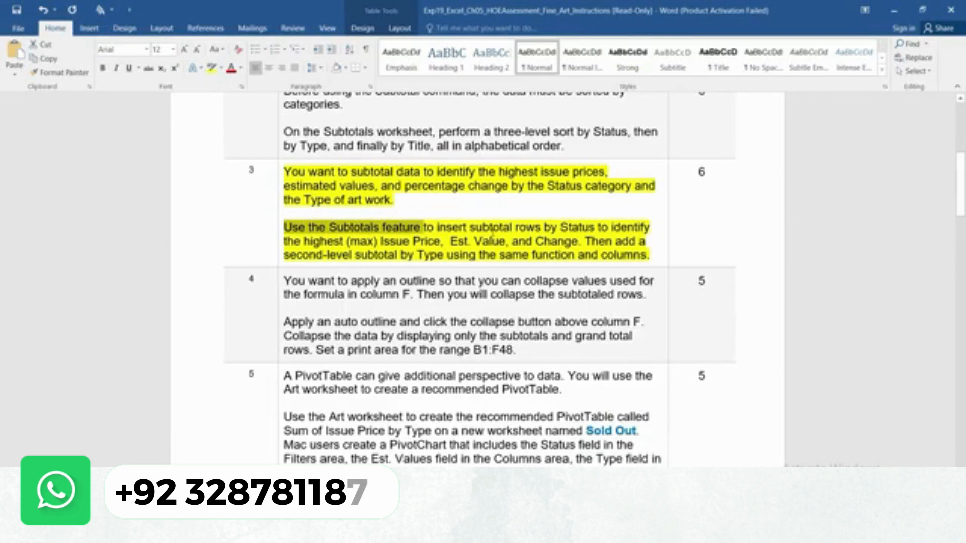
left_click_drag(560, 227, 595, 228)
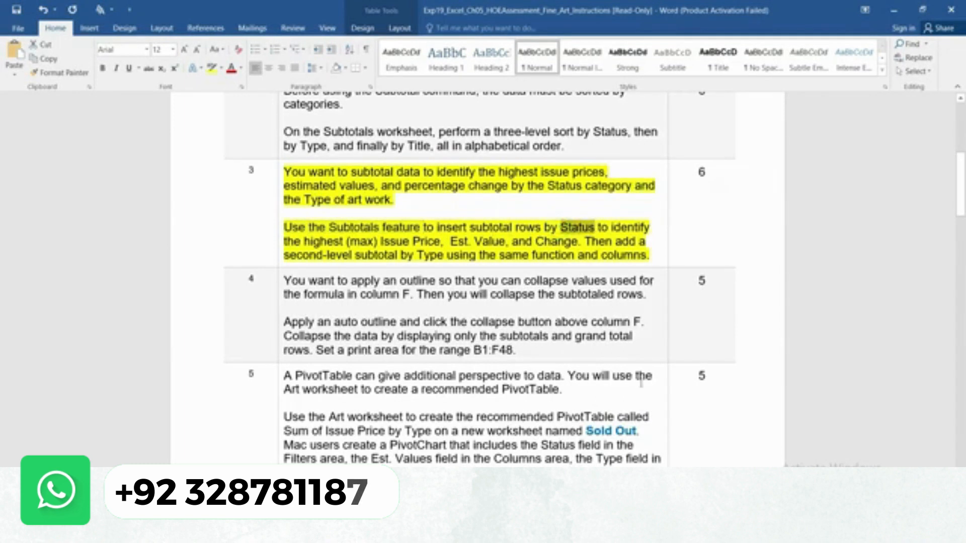
mouse_move(680, 533)
left_click(679, 442)
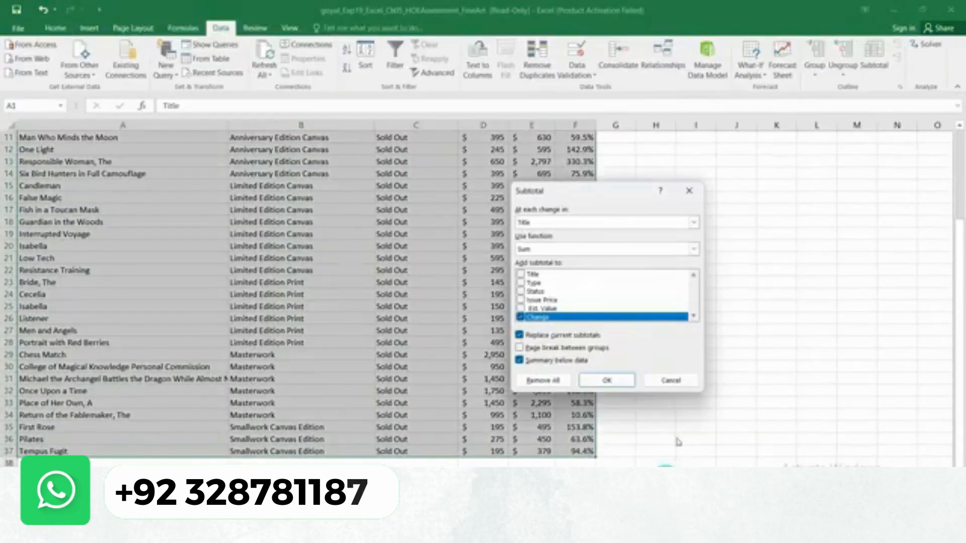
left_click(694, 222)
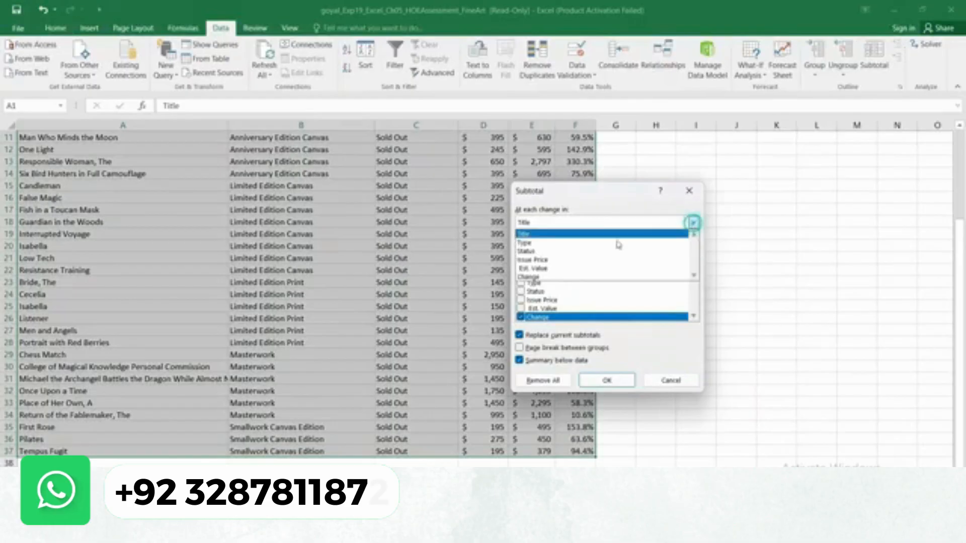
left_click(588, 254)
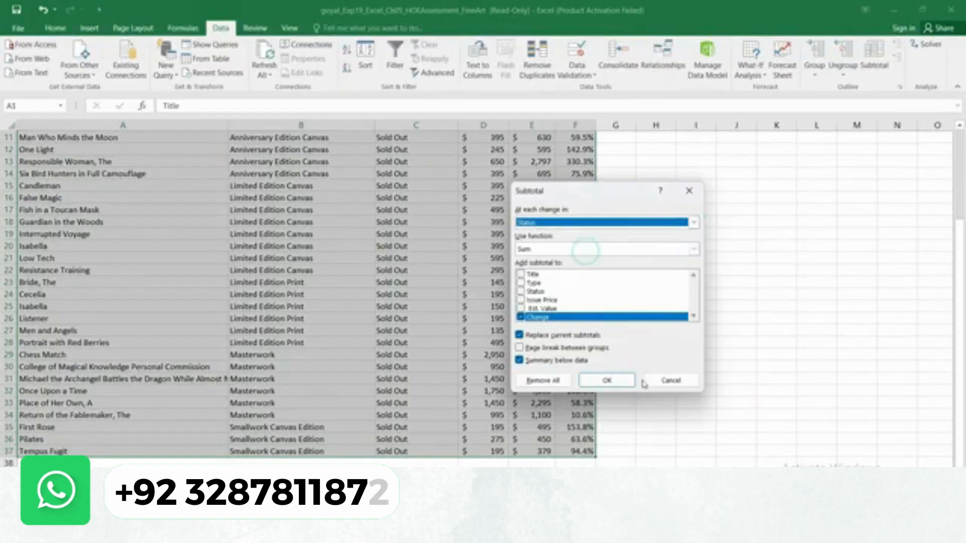
Check the required function in the Word instructions and set the Excel subtotal function to Max
mouse_move(652, 534)
left_click(657, 461)
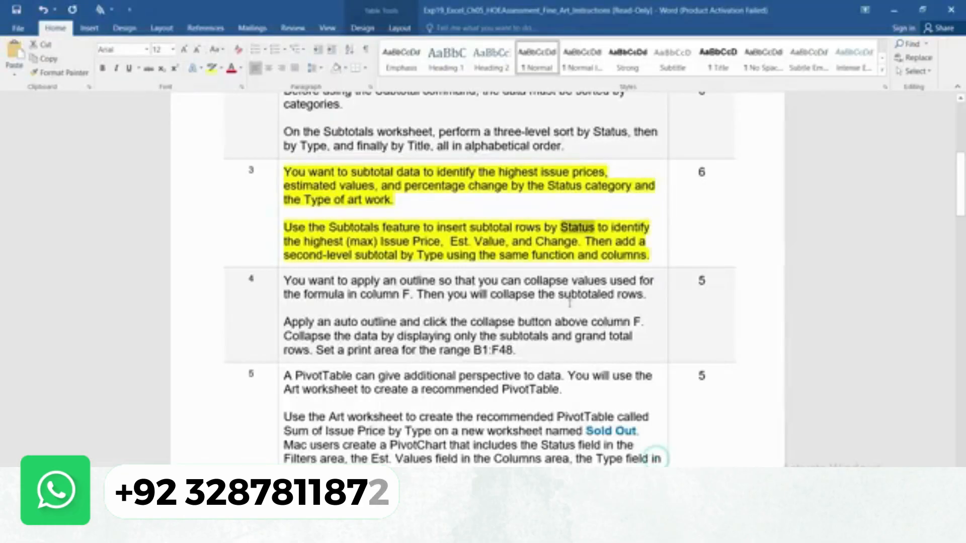
left_click_drag(303, 242, 378, 242)
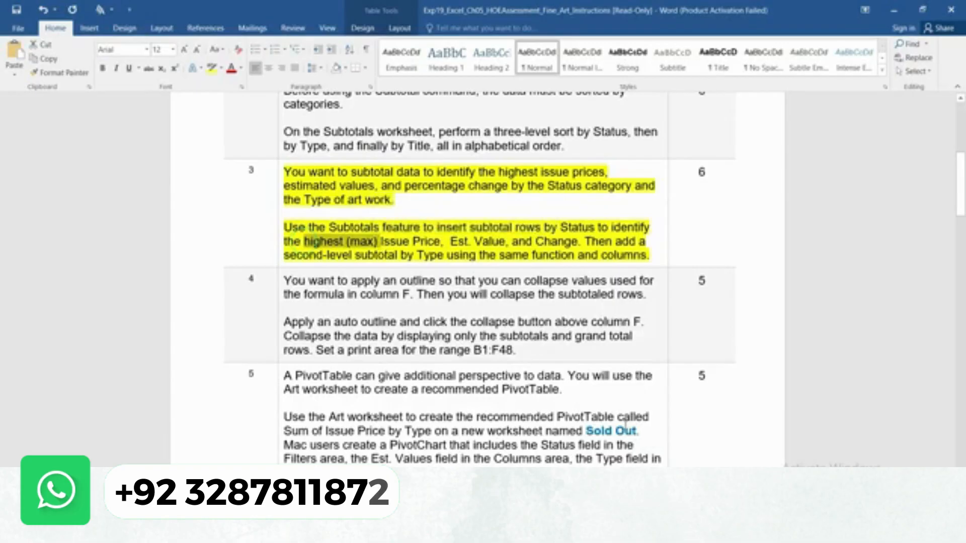
left_click(797, 461)
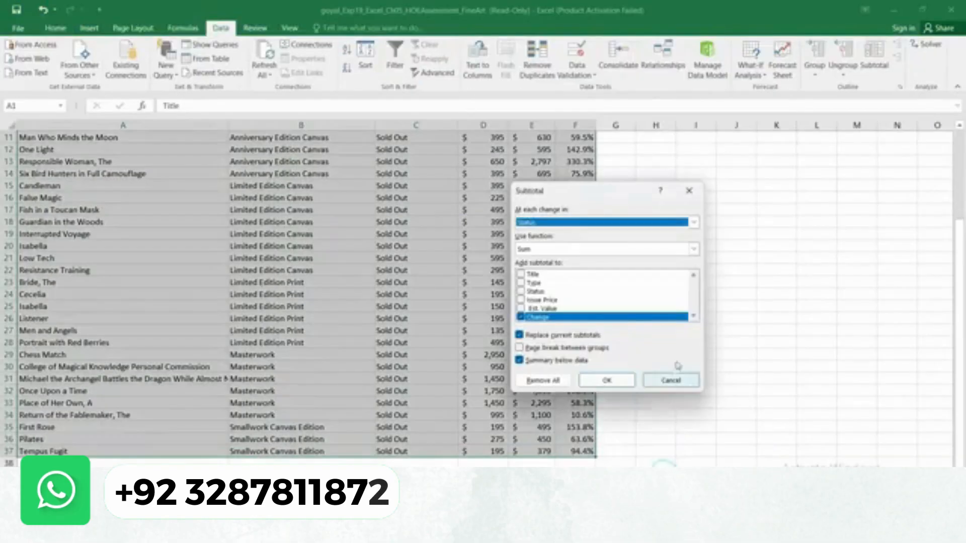
left_click(693, 249)
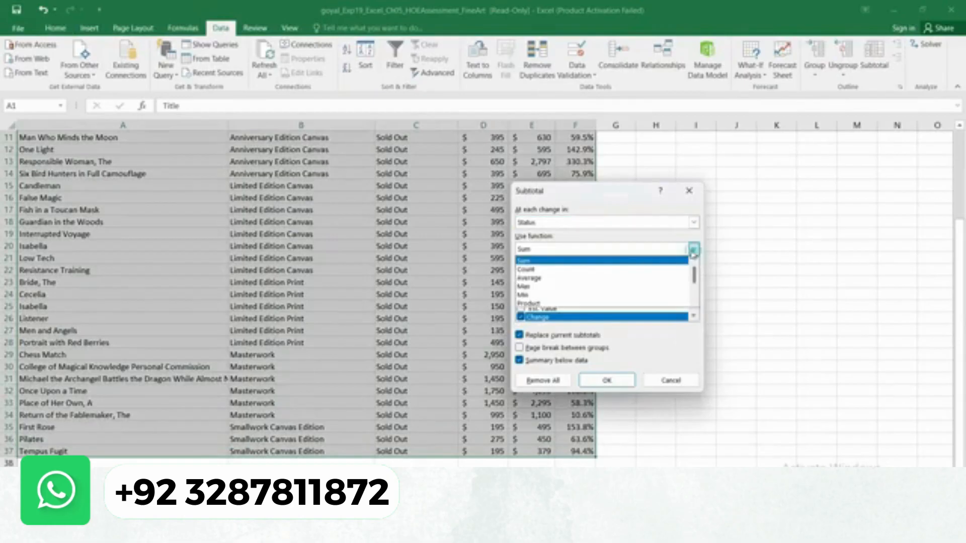
left_click(578, 287)
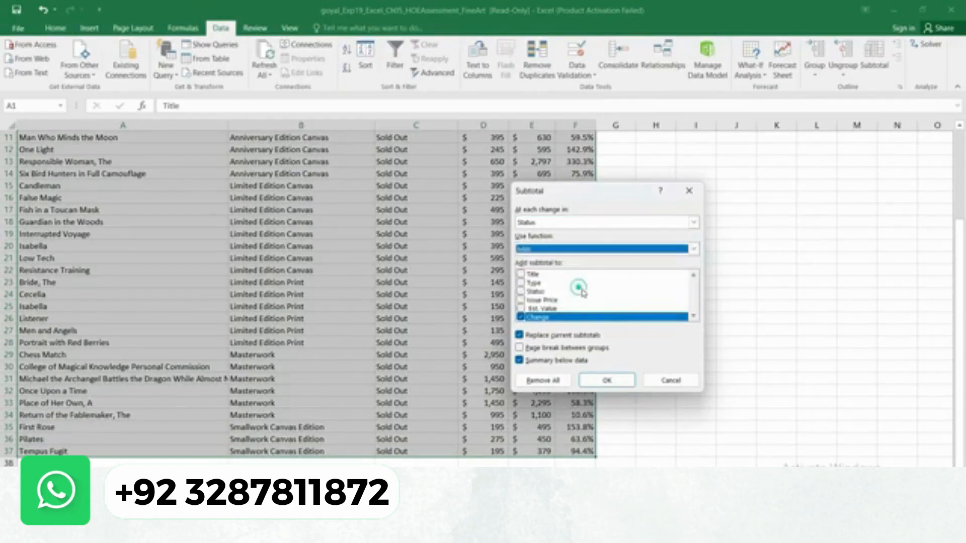
Look up the first column to subtotal in the Word instructions and include Issue Price in Excel's subtotal columns
mouse_move(649, 531)
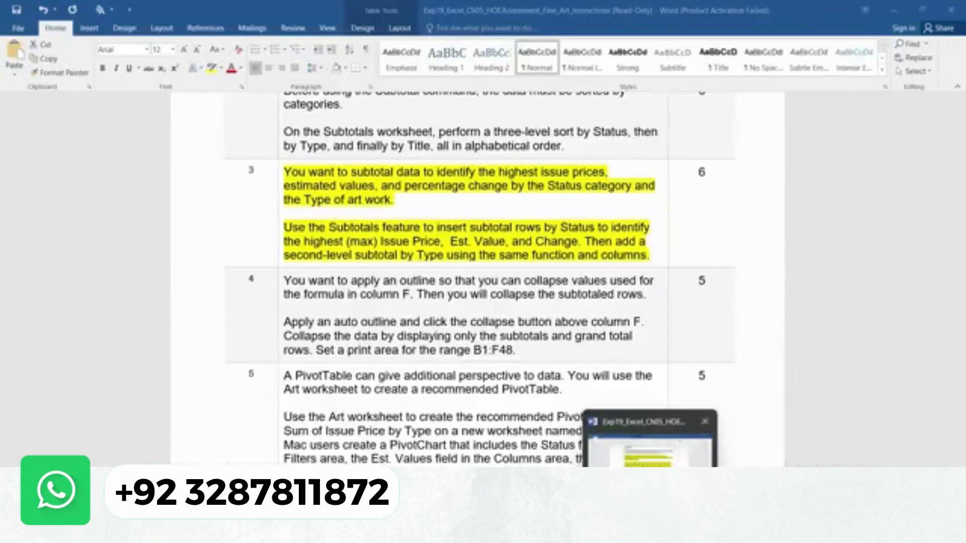
left_click(646, 462)
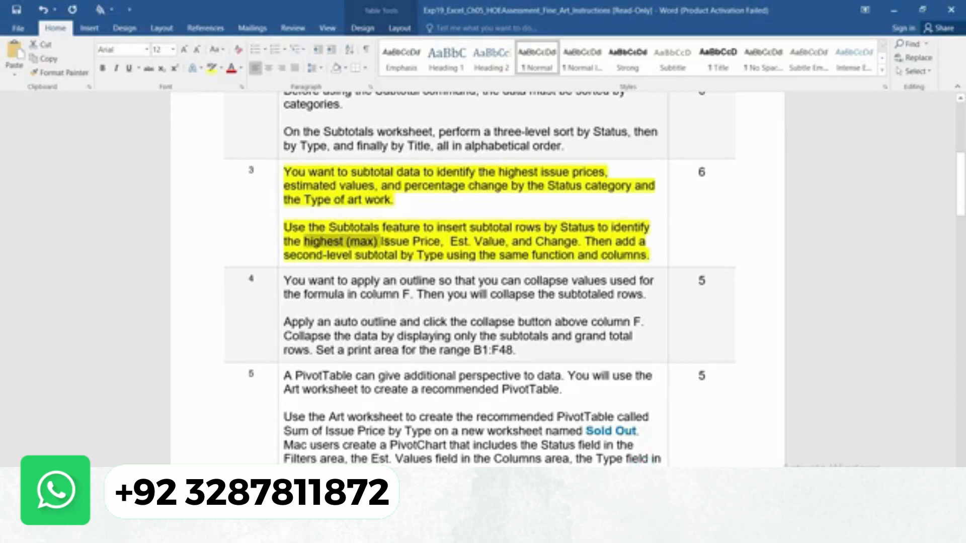
left_click_drag(380, 242, 440, 242)
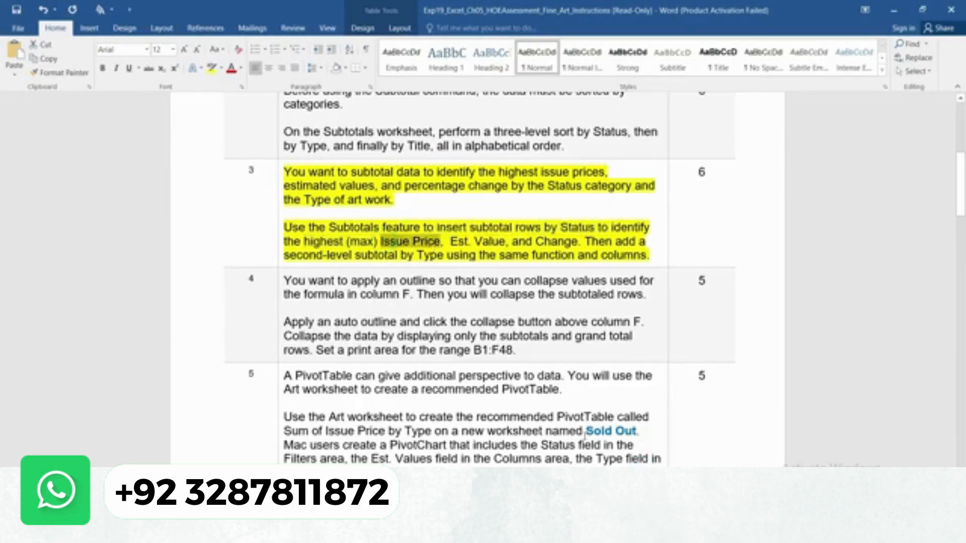
mouse_move(678, 532)
left_click(677, 447)
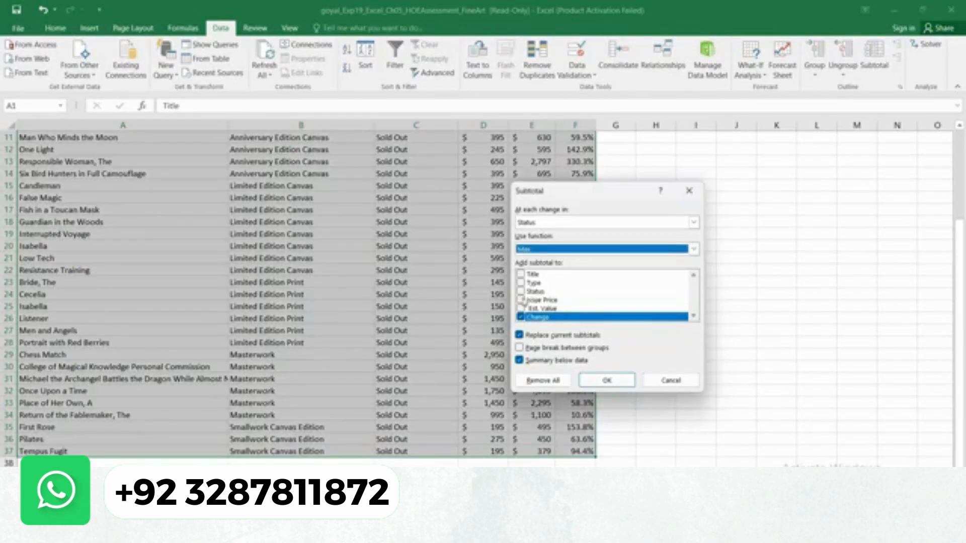
left_click(522, 300)
Look up the next column in the Word instructions and include Est. Value in Excel's subtotal columns
mouse_move(657, 532)
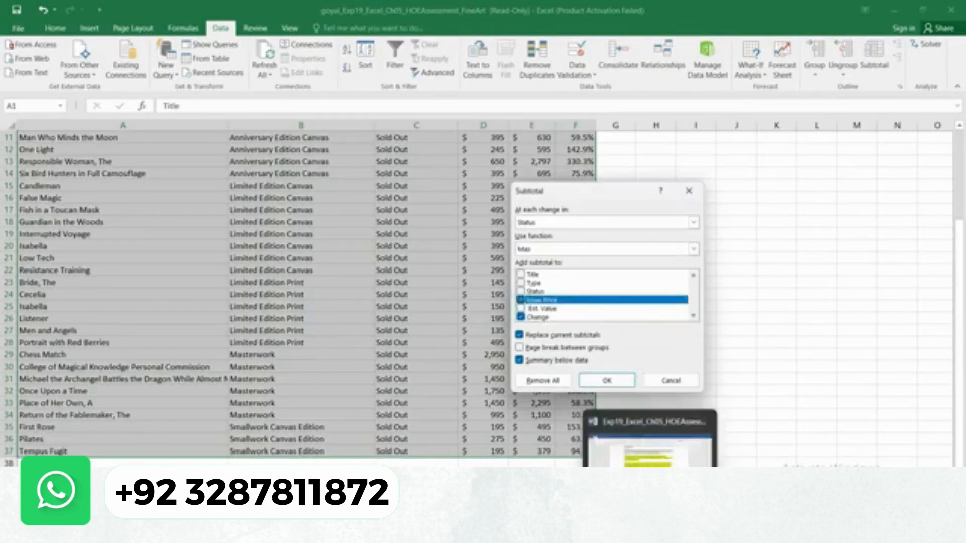
left_click(657, 449)
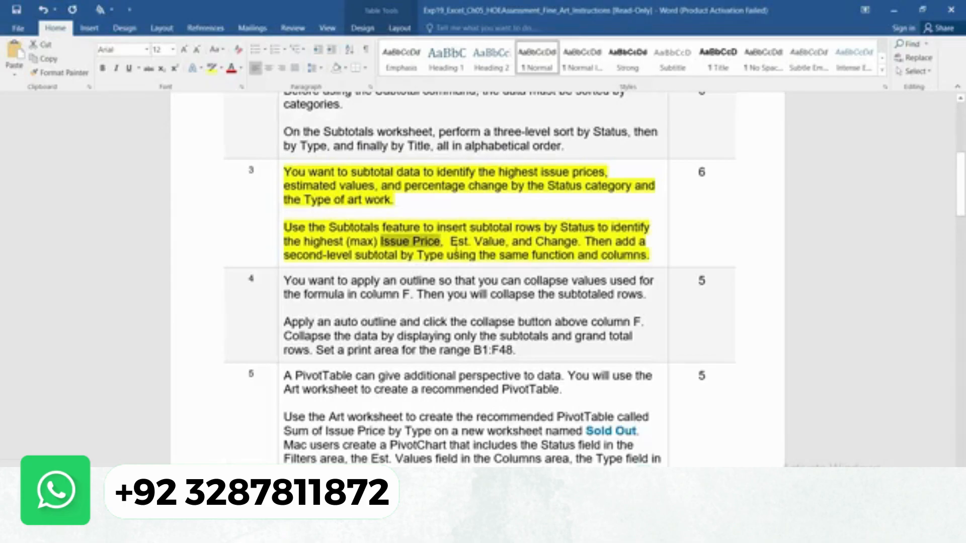
left_click_drag(451, 243, 505, 242)
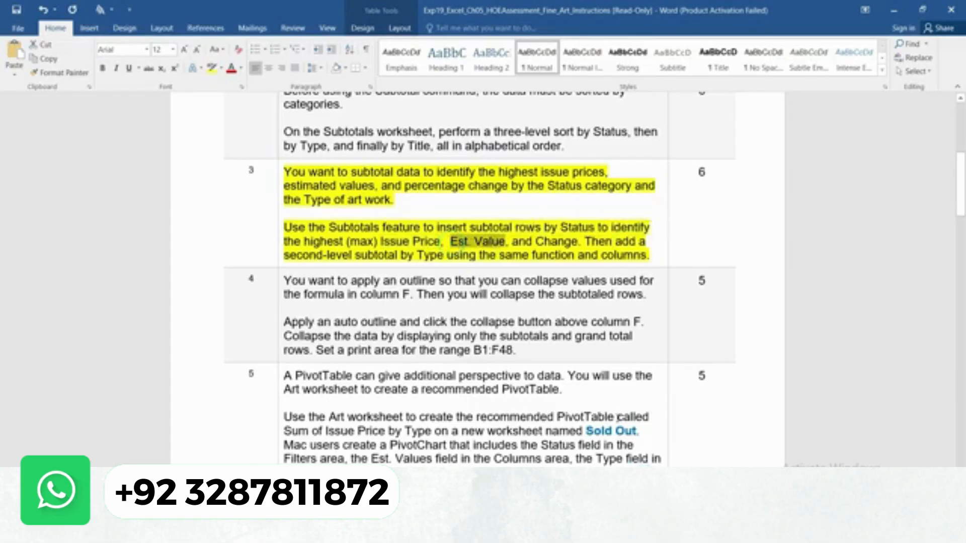
mouse_move(677, 532)
left_click(677, 443)
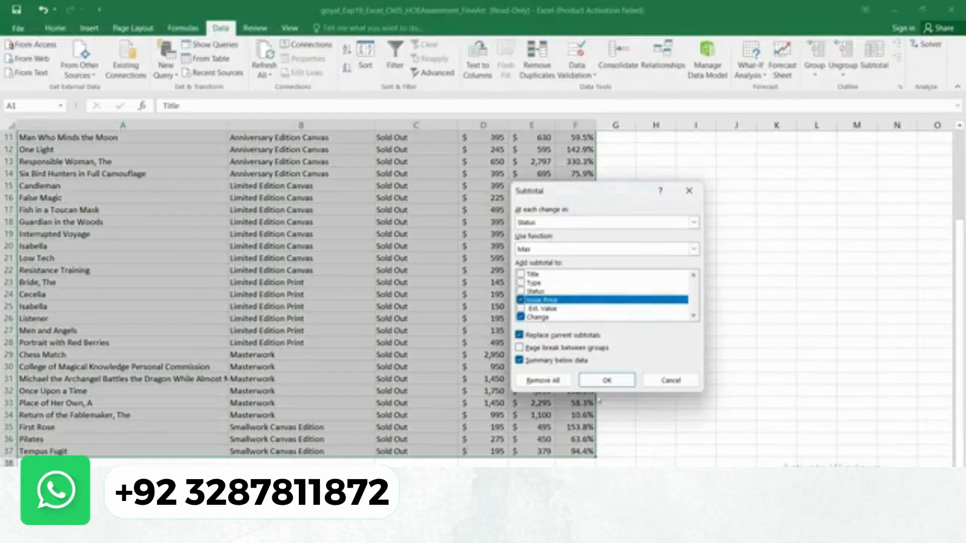
left_click(521, 308)
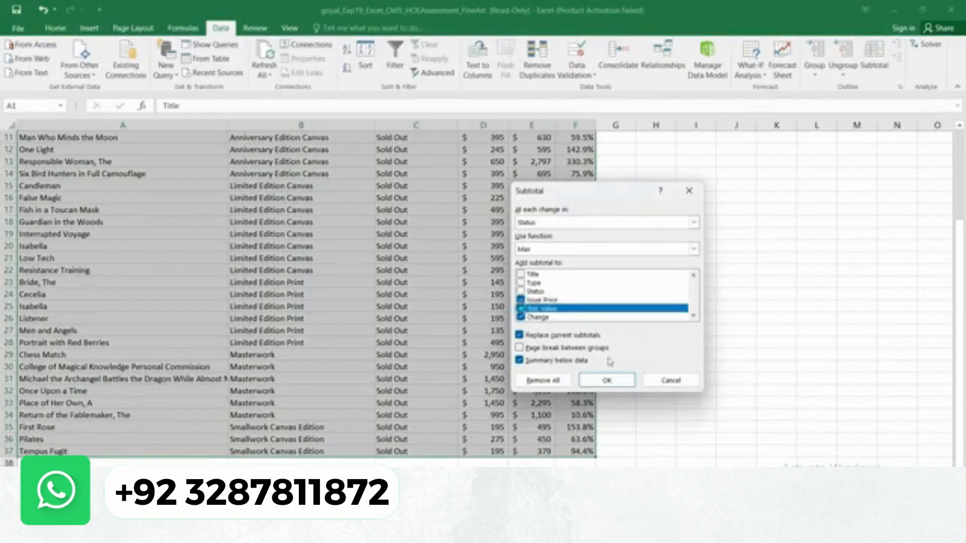
Check the Change column requirement in the Word instructions and apply the Max subtotals by Status in Excel
mouse_move(649, 533)
left_click(649, 443)
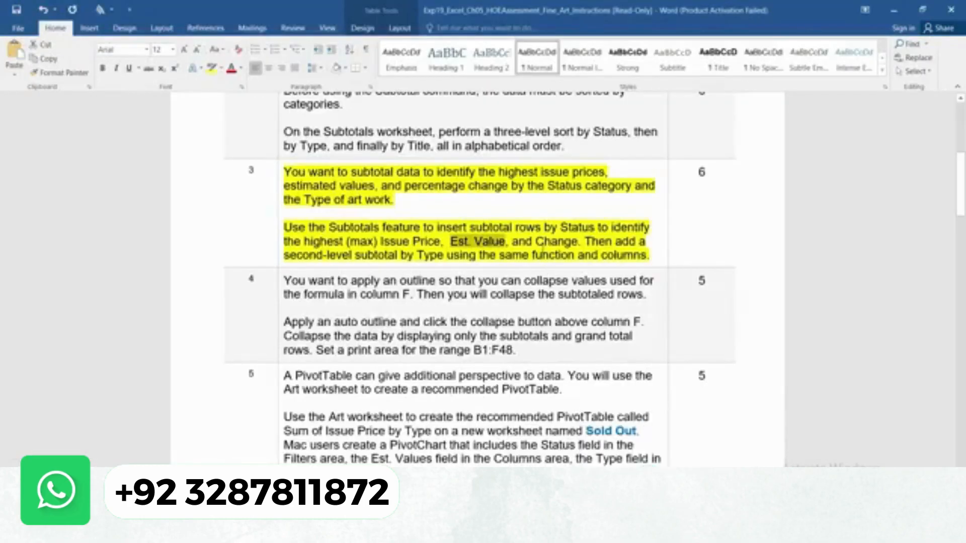
mouse_move(676, 532)
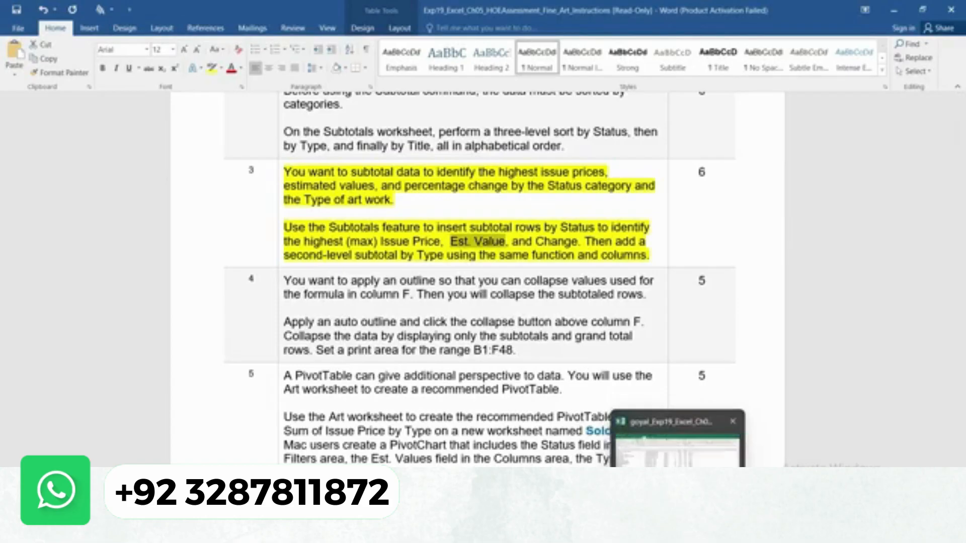
left_click(677, 443)
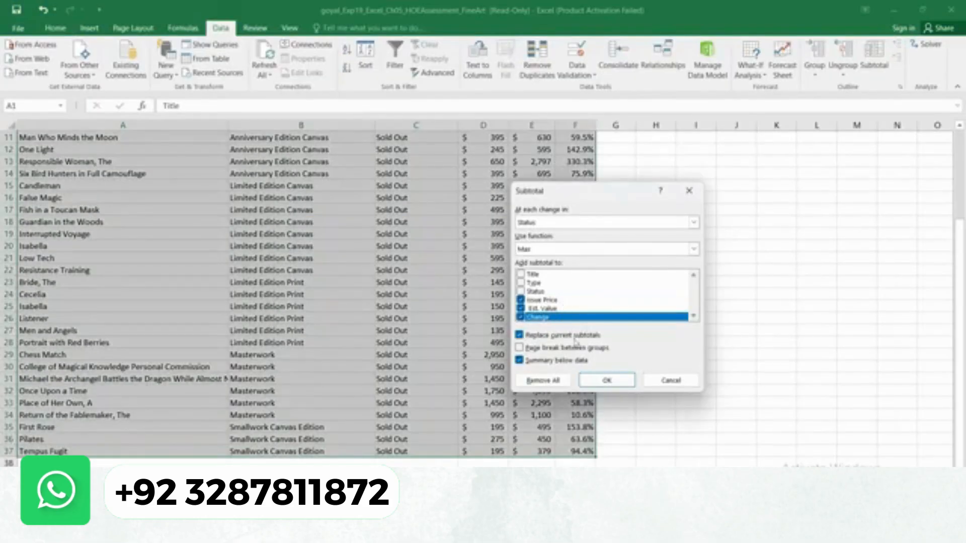
left_click(604, 379)
Review the second-level subtotal requirement in the Word instructions and return to the Excel workbook
mouse_move(652, 532)
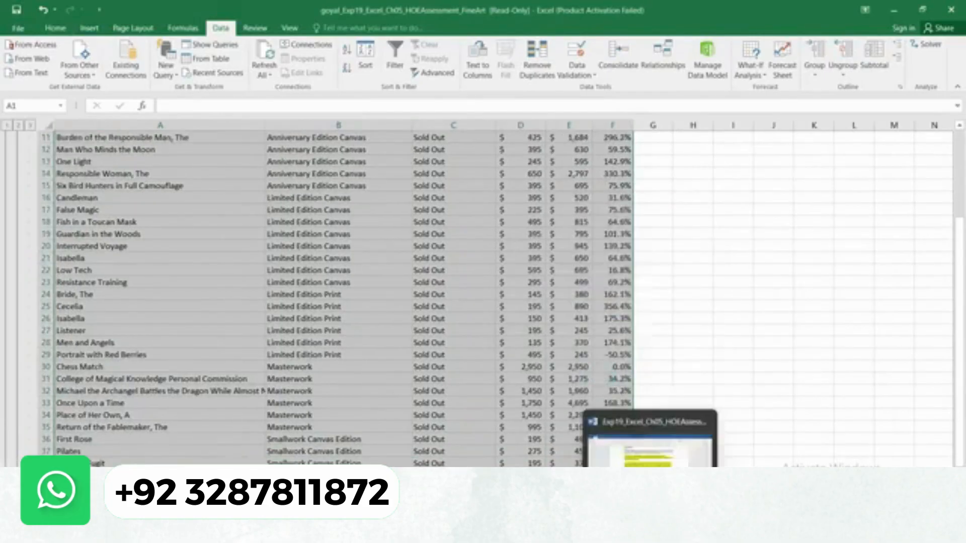
left_click(652, 437)
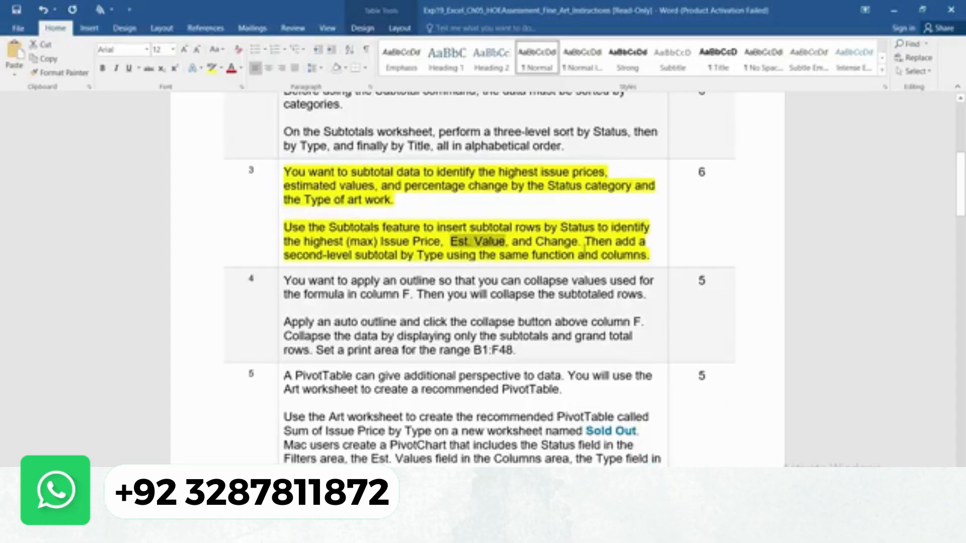
left_click_drag(586, 242, 627, 258)
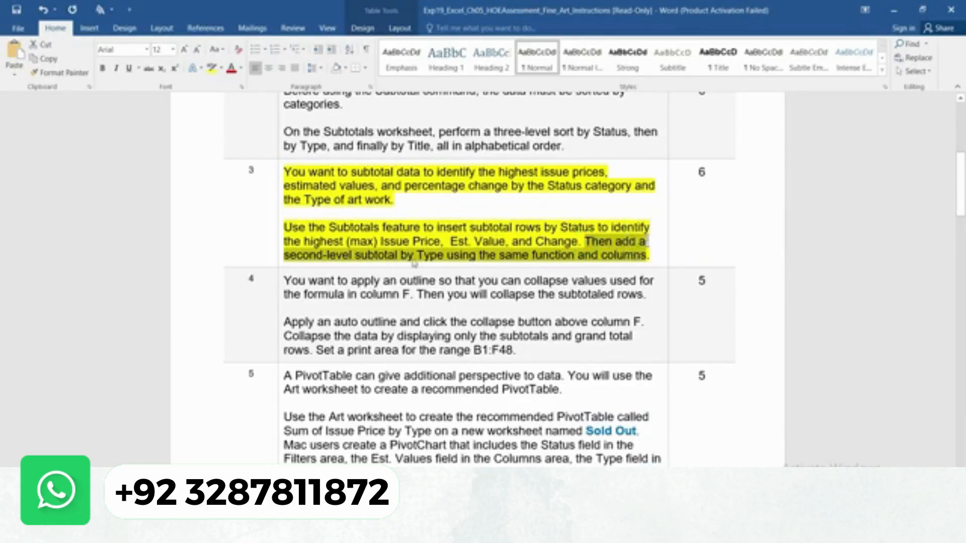
mouse_move(677, 528)
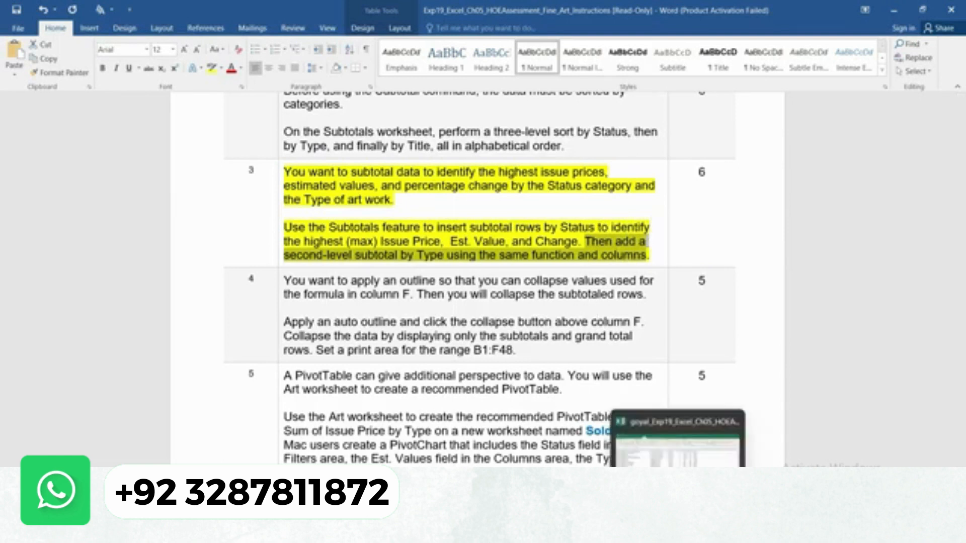
left_click(677, 442)
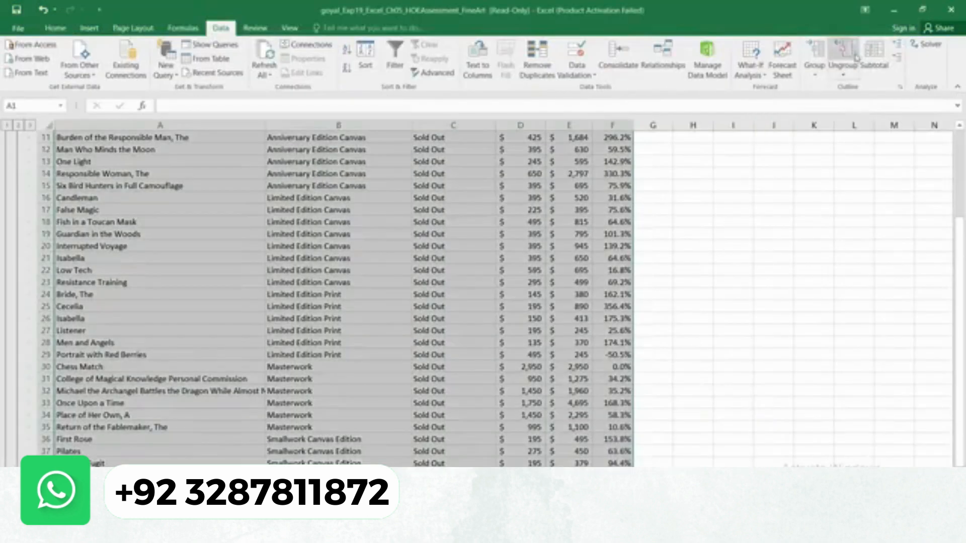
Start a second subtotal on the art data, recheck the Word instructions, and set it to occur at each change in Type
left_click(874, 59)
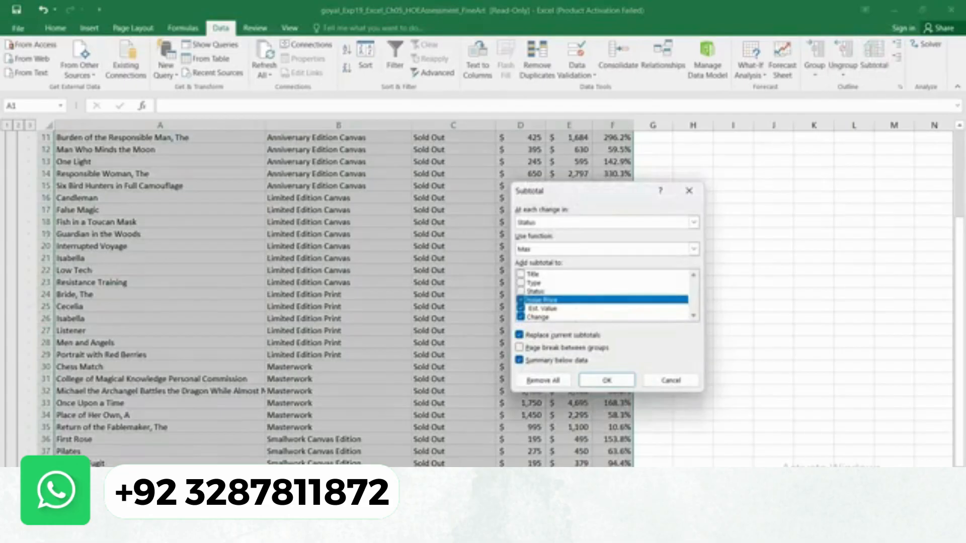
mouse_move(652, 528)
left_click(652, 443)
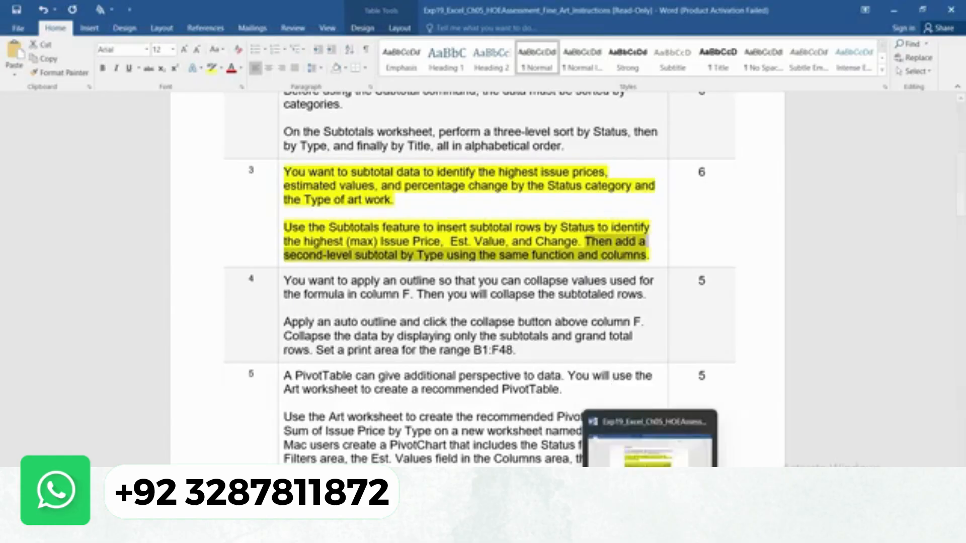
mouse_move(678, 528)
left_click(654, 447)
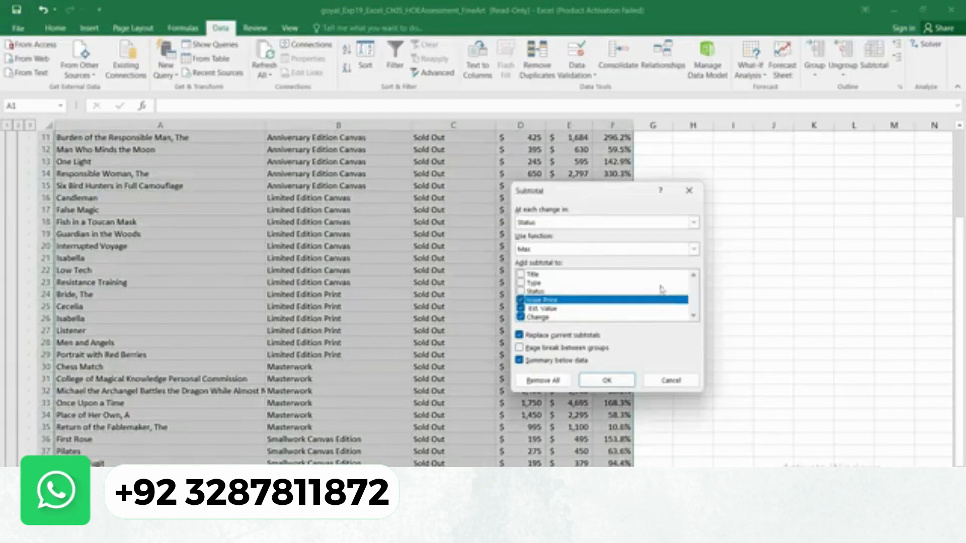
left_click(695, 222)
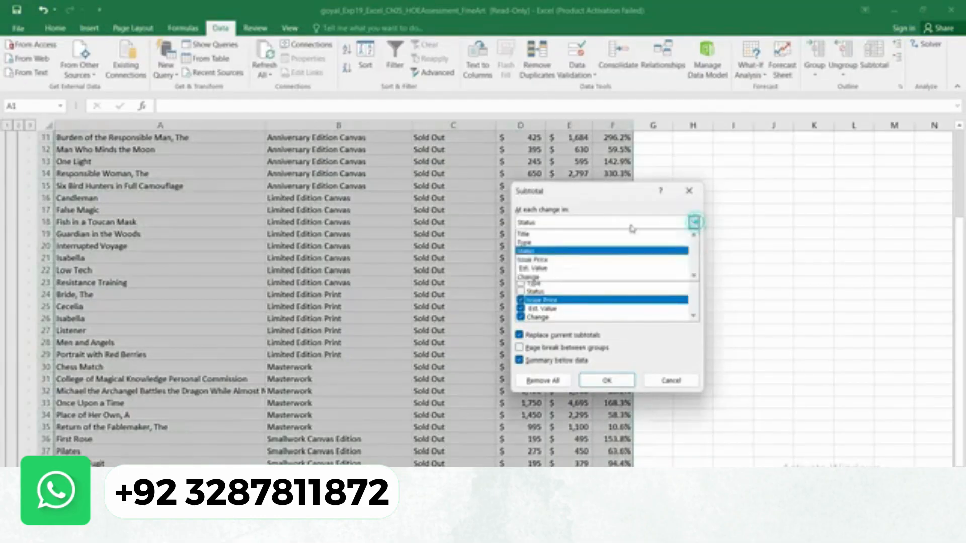
left_click(590, 241)
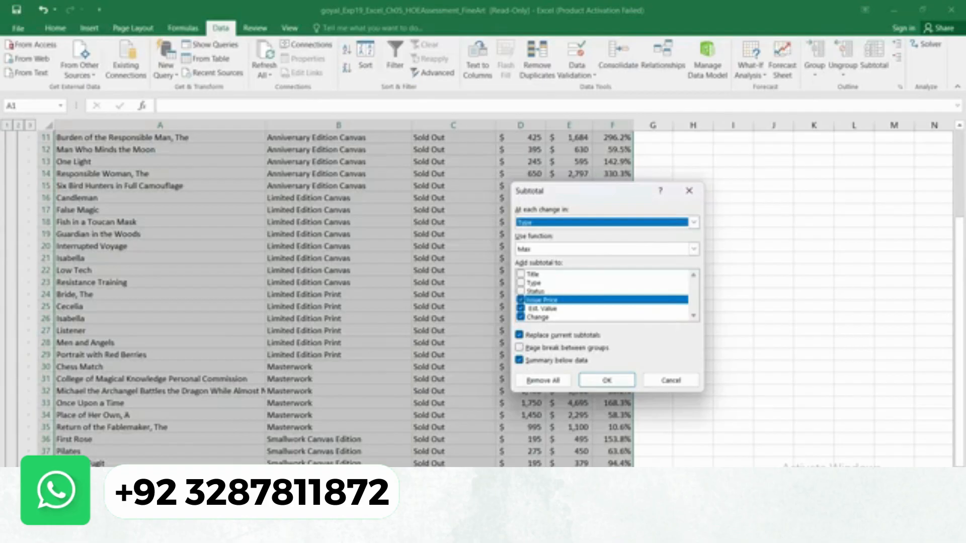
Recheck the Word instructions and apply the second-level Max subtotals by Type in Excel without replacing the current subtotals
left_click(653, 437)
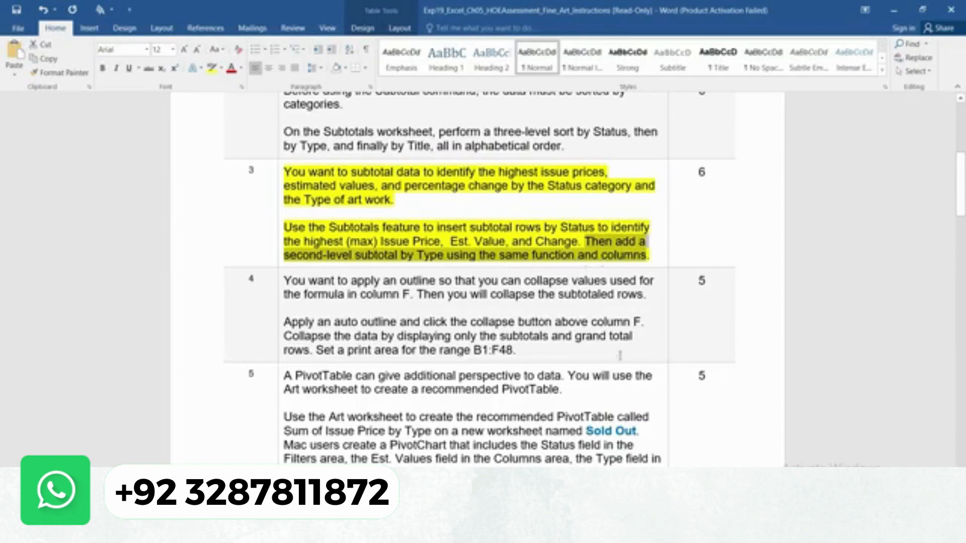
left_click(684, 438)
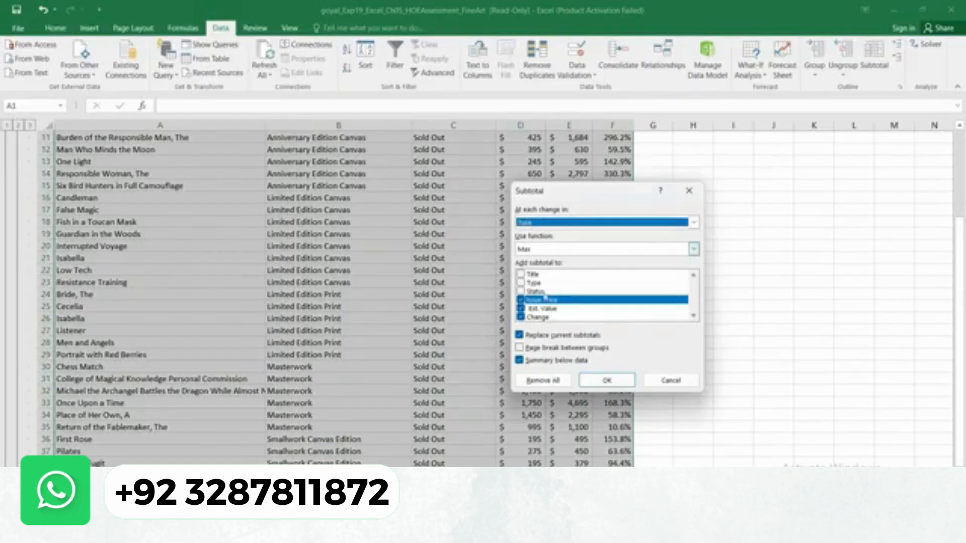
left_click(520, 335)
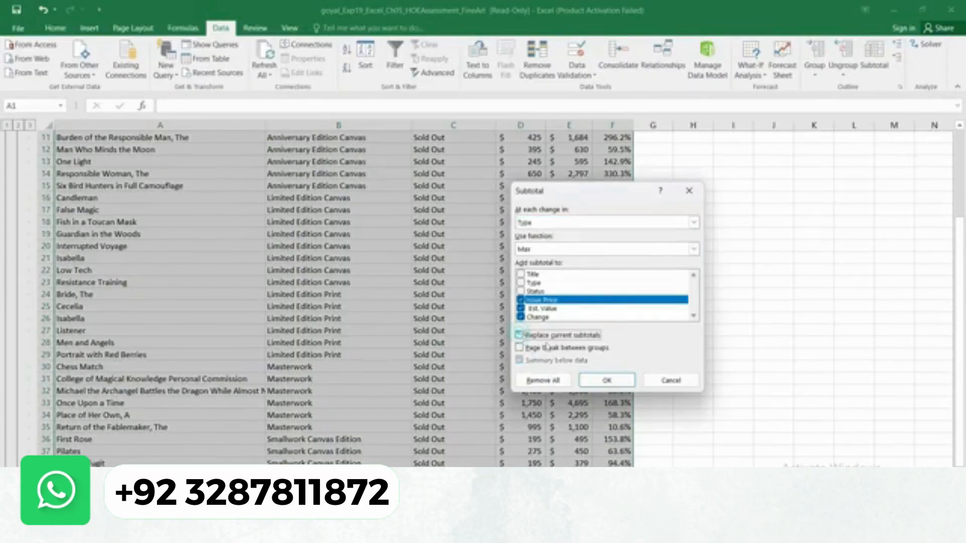
left_click(607, 380)
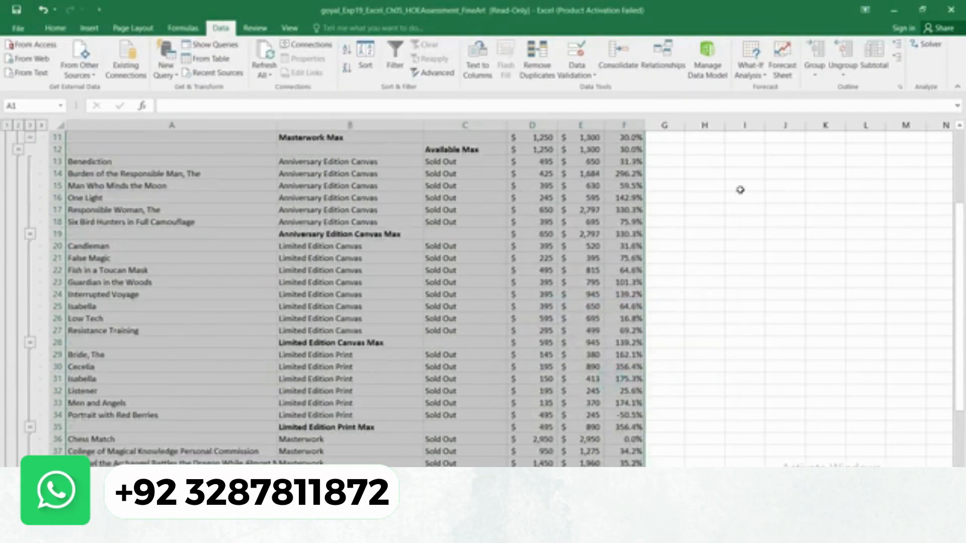
left_click(737, 317)
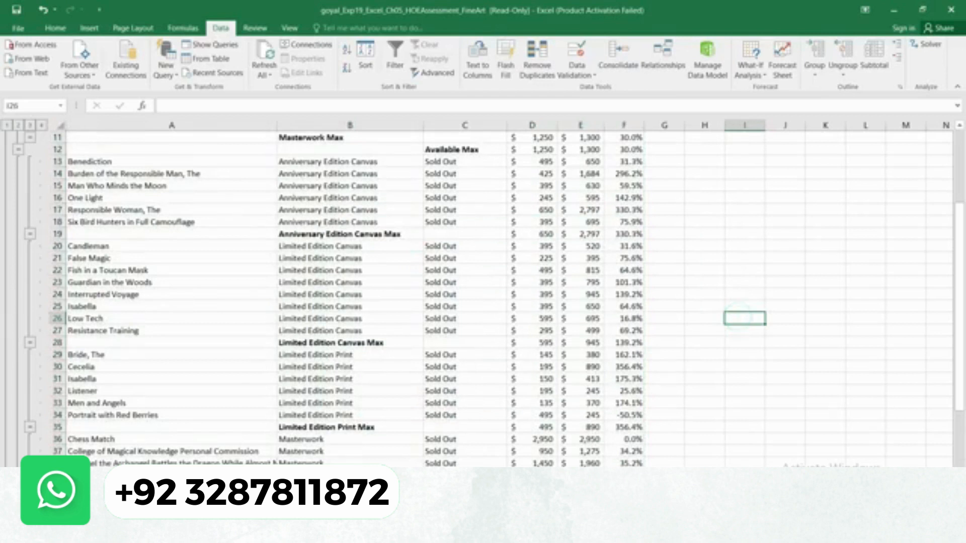
In the Word instructions, remove the highlighting from instruction 3 and highlight the whole of instruction 4 in yellow
left_click(650, 437)
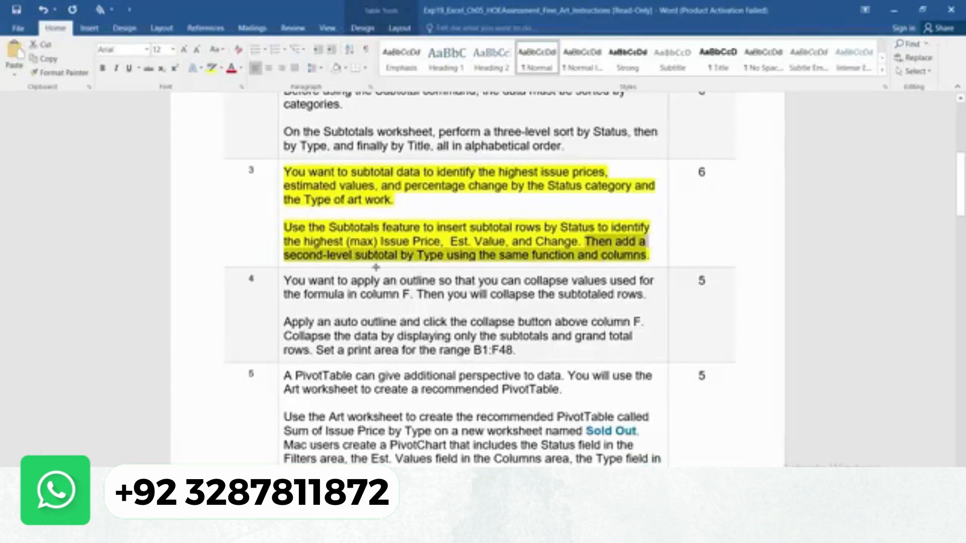
left_click(280, 177)
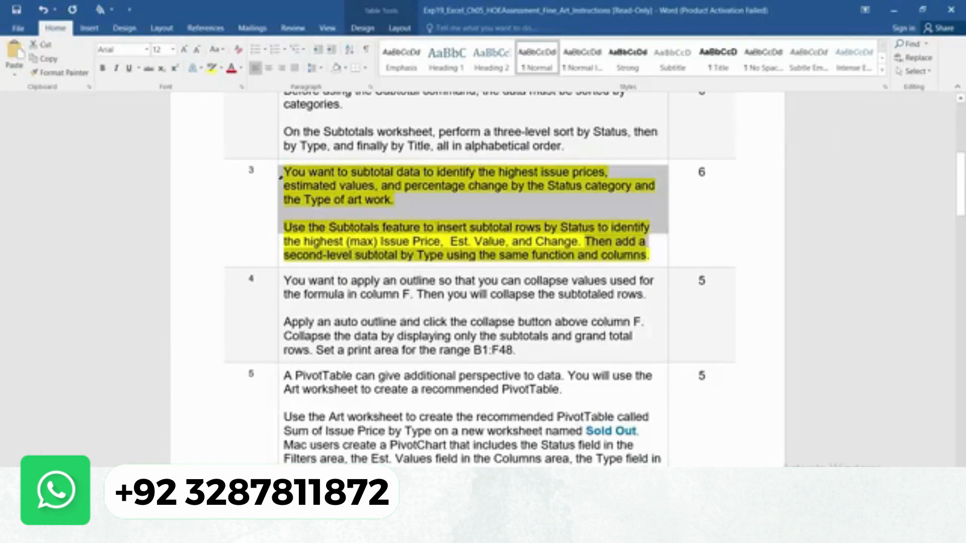
left_click(328, 156)
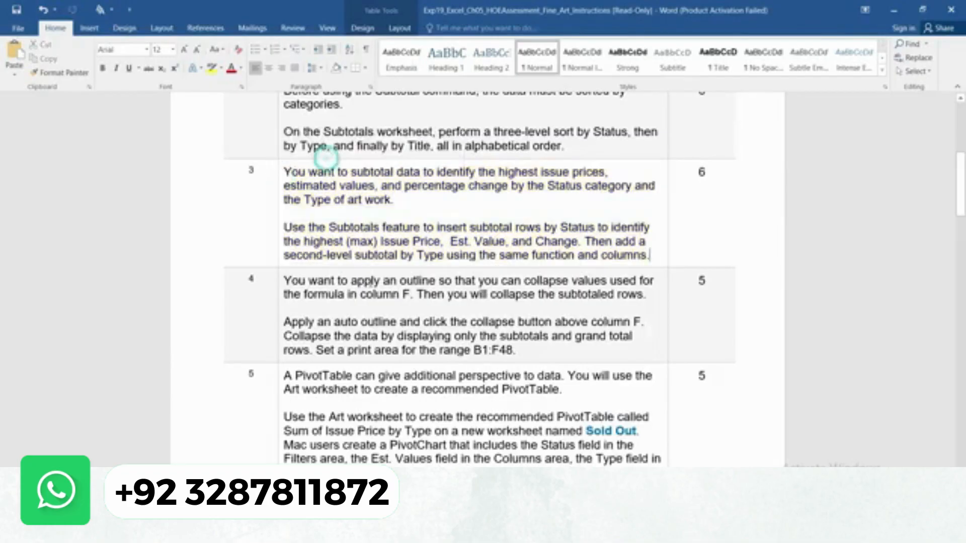
scroll(296, 235, "down", 3)
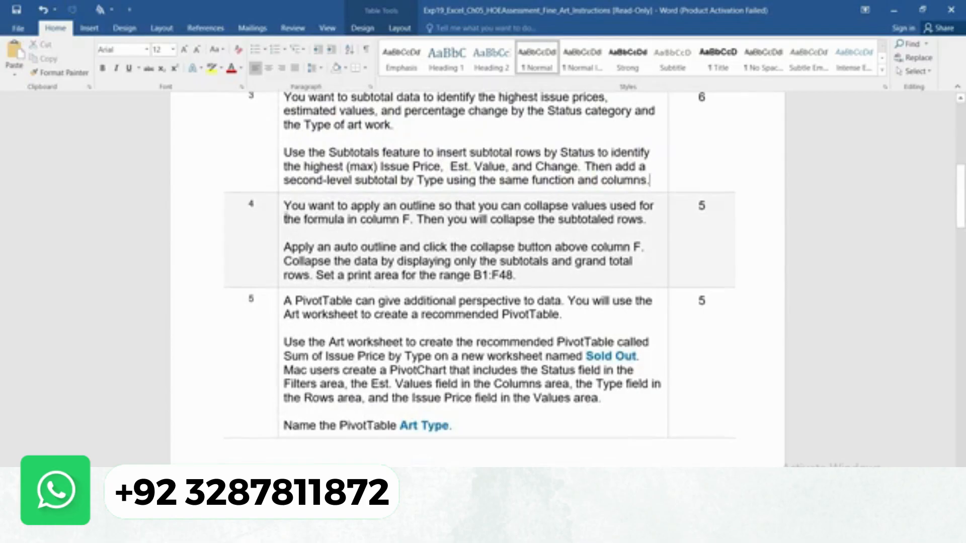
left_click(283, 211)
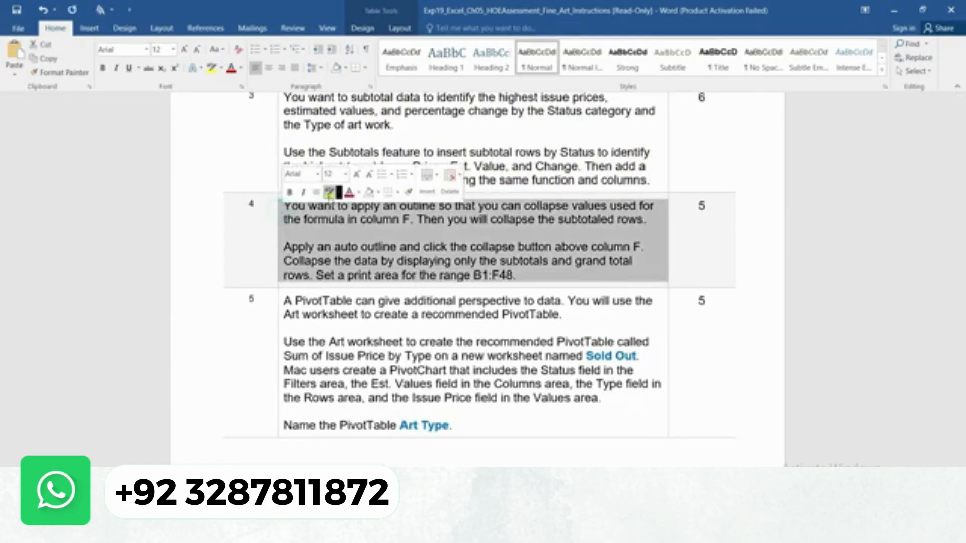
left_click(328, 193)
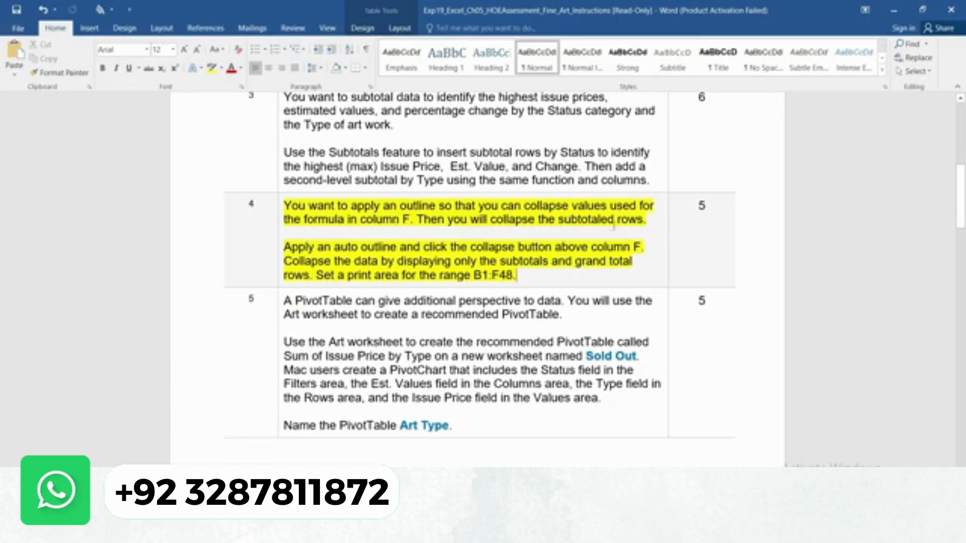
Mark the auto outline sentence in instruction 4 and apply an Auto Outline in Excel, modifying the existing outline
left_click_drag(284, 246, 652, 247)
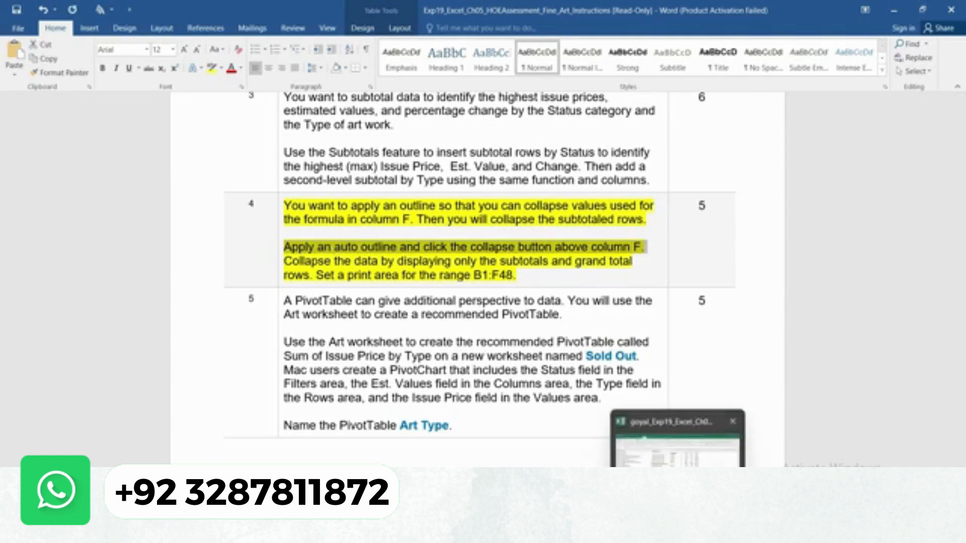
left_click(673, 452)
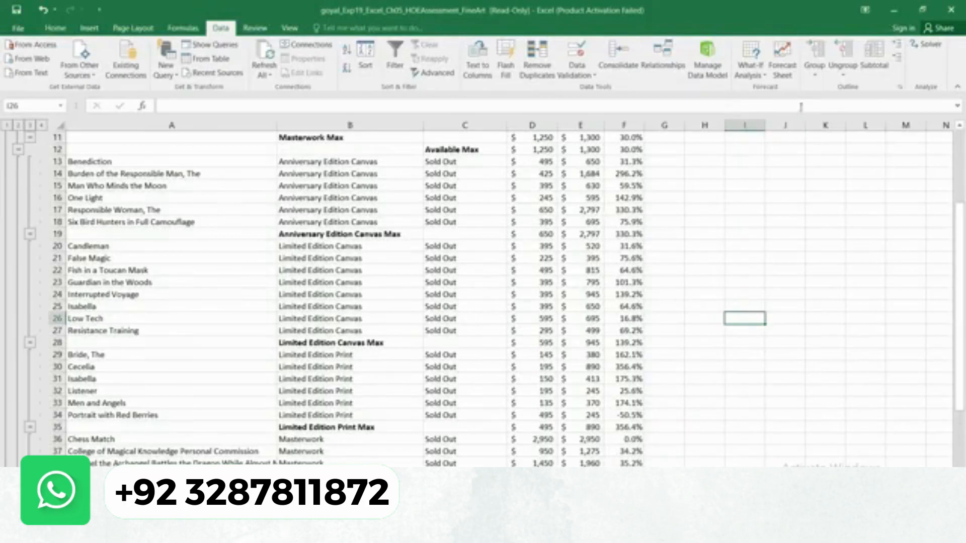
left_click(815, 77)
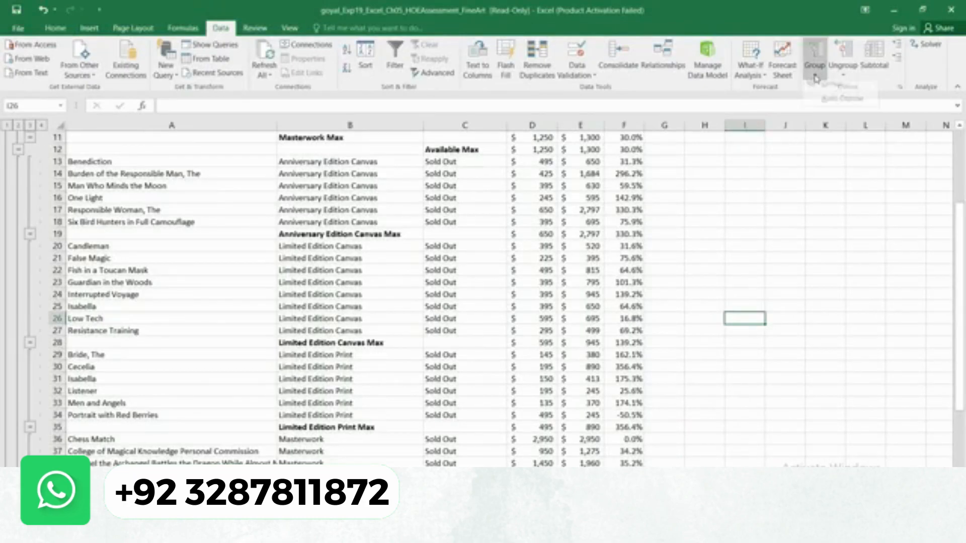
left_click(823, 101)
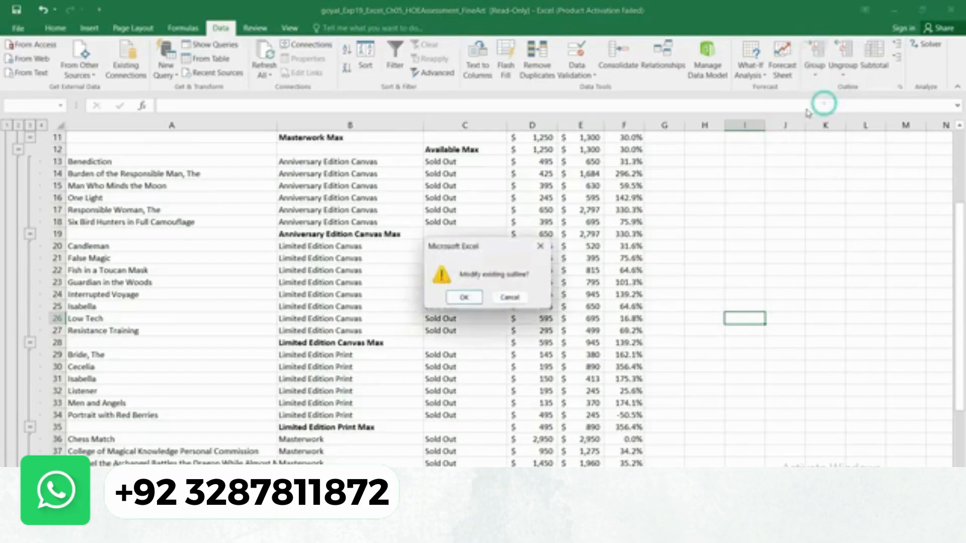
left_click(465, 294)
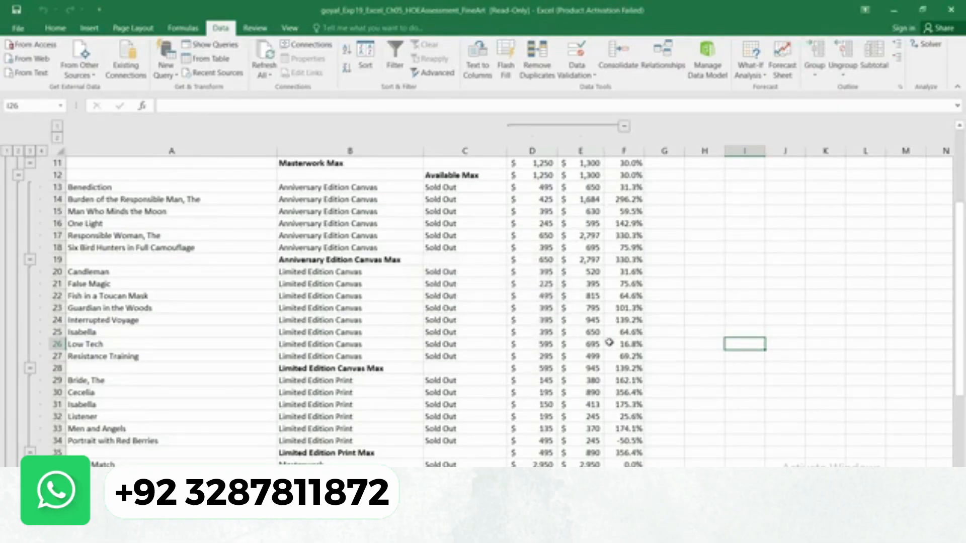
Recheck the outline instruction in Word and collapse the column group that ends at column F in the Excel worksheet
mouse_move(649, 533)
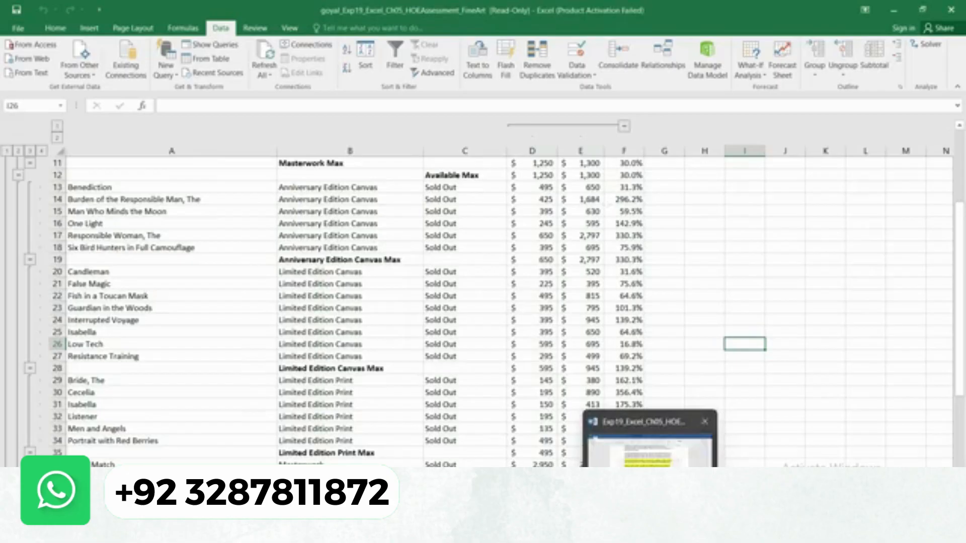
left_click(643, 473)
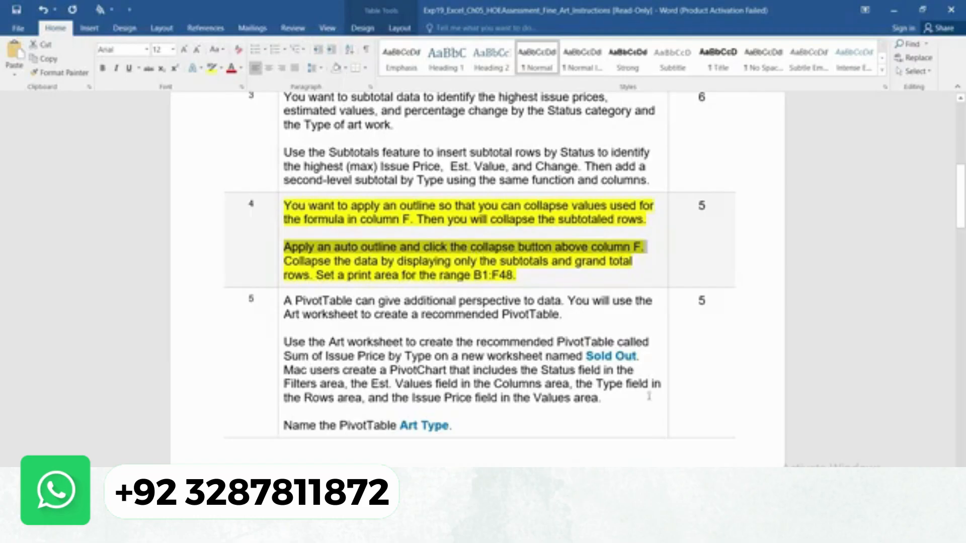
mouse_move(678, 533)
left_click(657, 472)
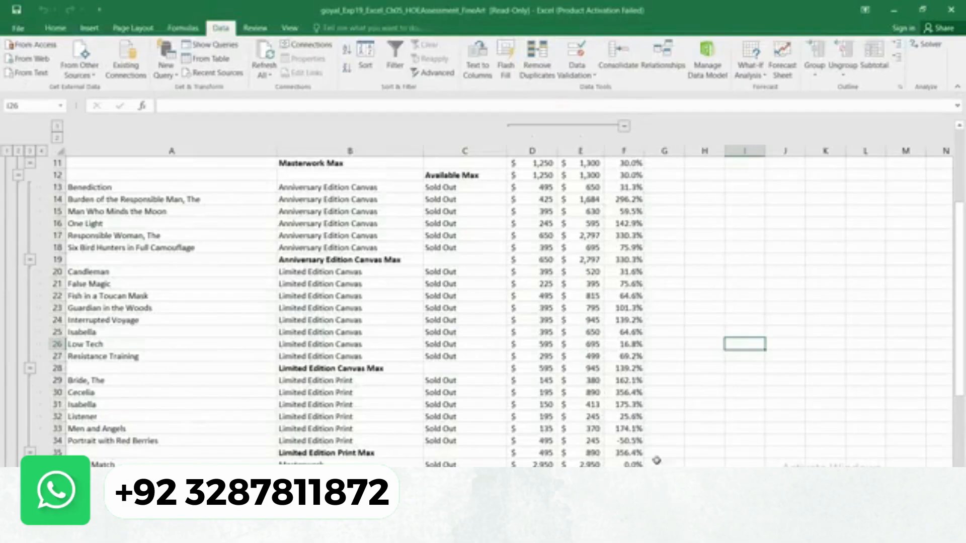
left_click(624, 127)
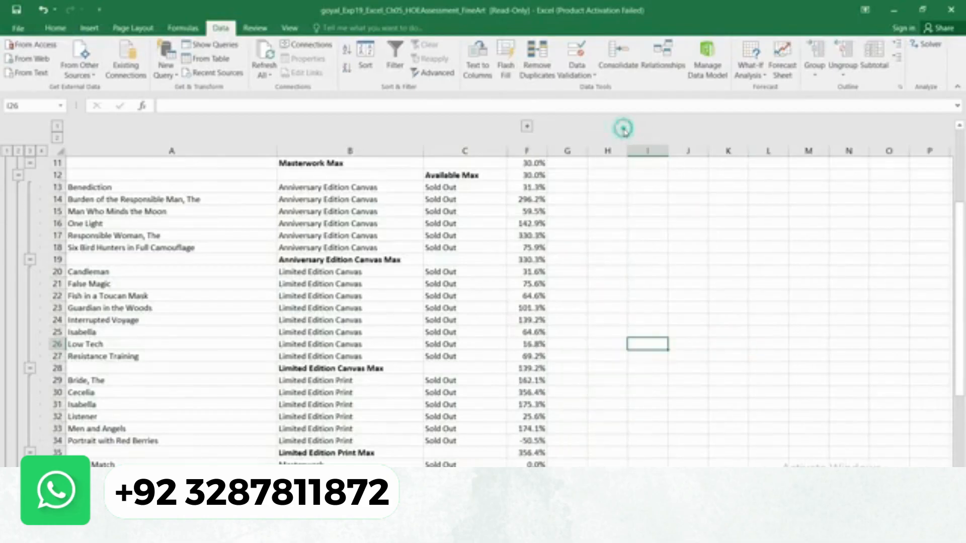
Review the Word requirement about displaying only the subtotals and grand total rows, and return to the Excel workbook
mouse_move(651, 533)
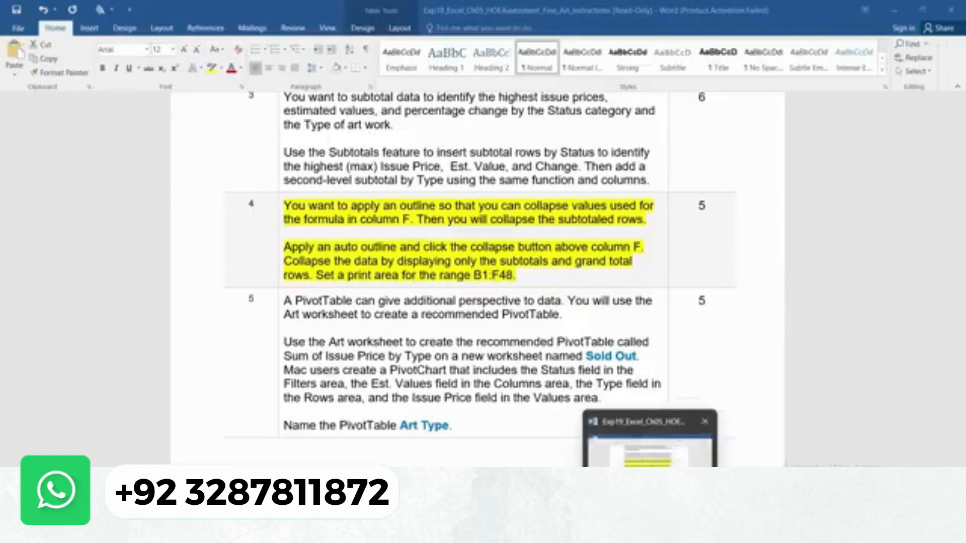
left_click(640, 461)
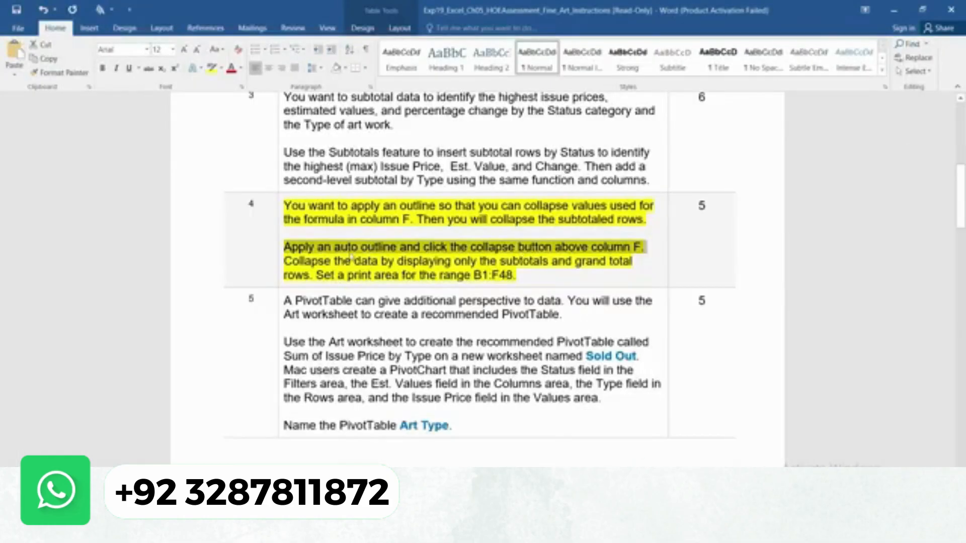
left_click_drag(284, 261, 635, 261)
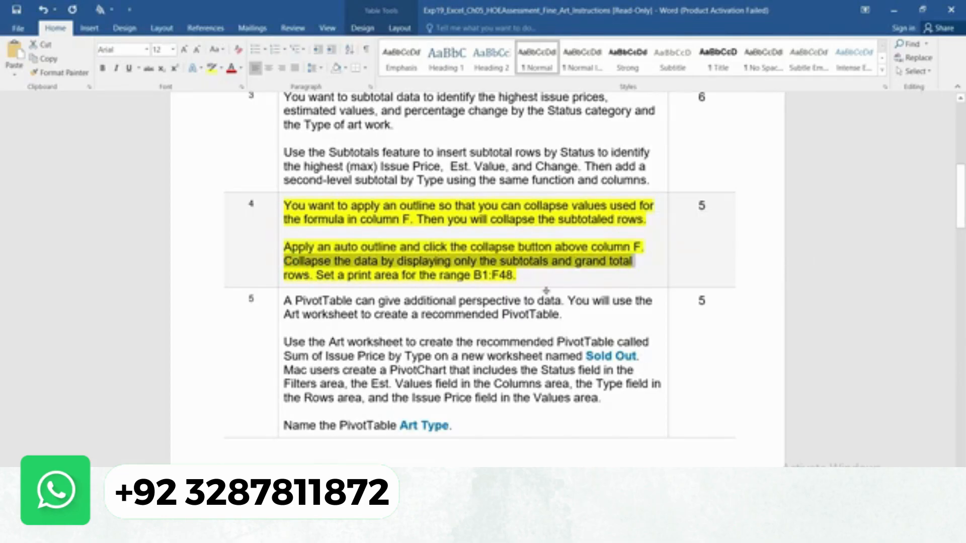
mouse_move(676, 529)
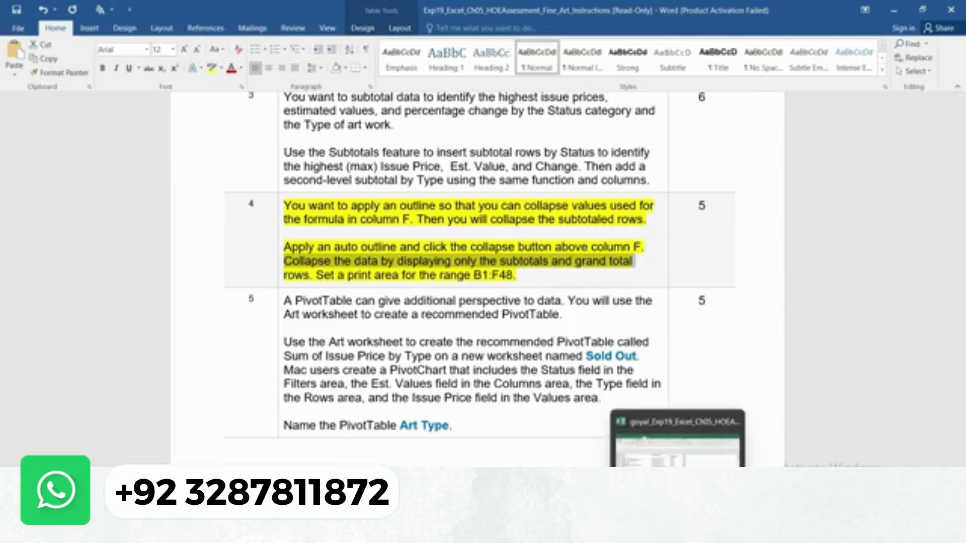
left_click(676, 462)
Collapse the detail rows of each collapsible Type group in the worksheet, as well as the entire Available status group
scroll(510, 315, "up", 4)
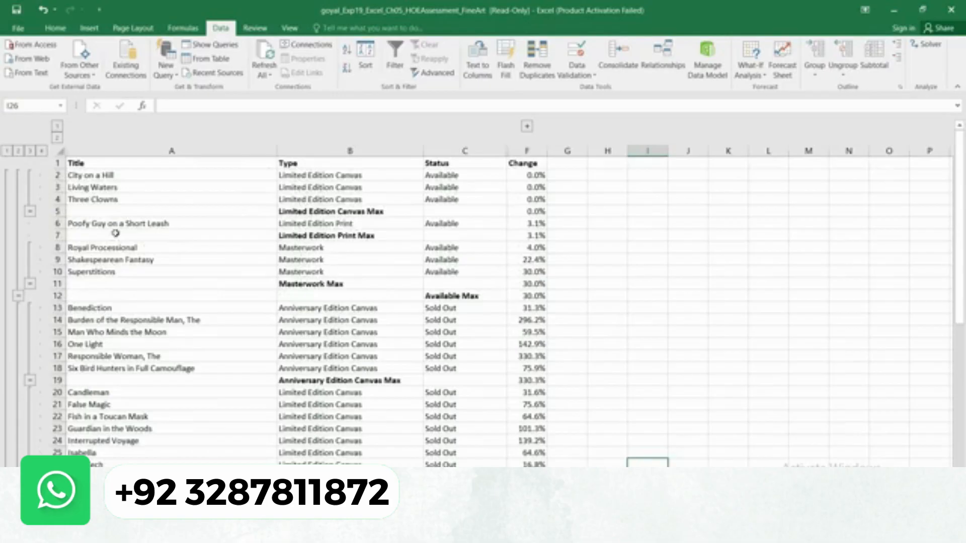
left_click(30, 213)
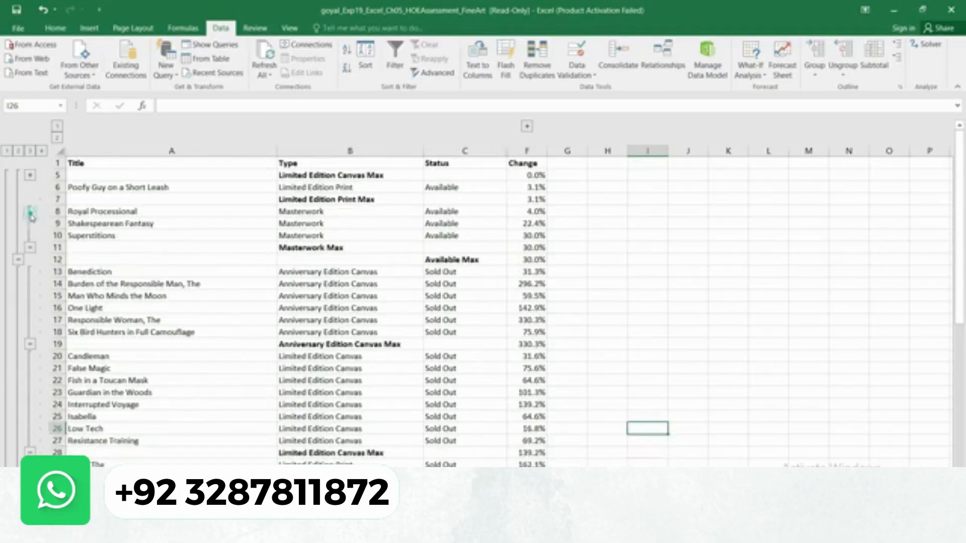
left_click(30, 248)
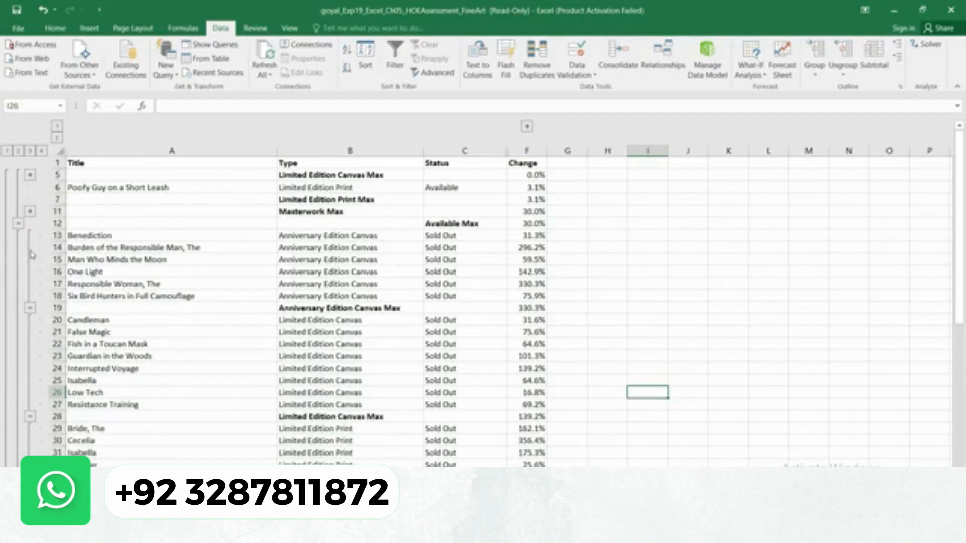
left_click(30, 306)
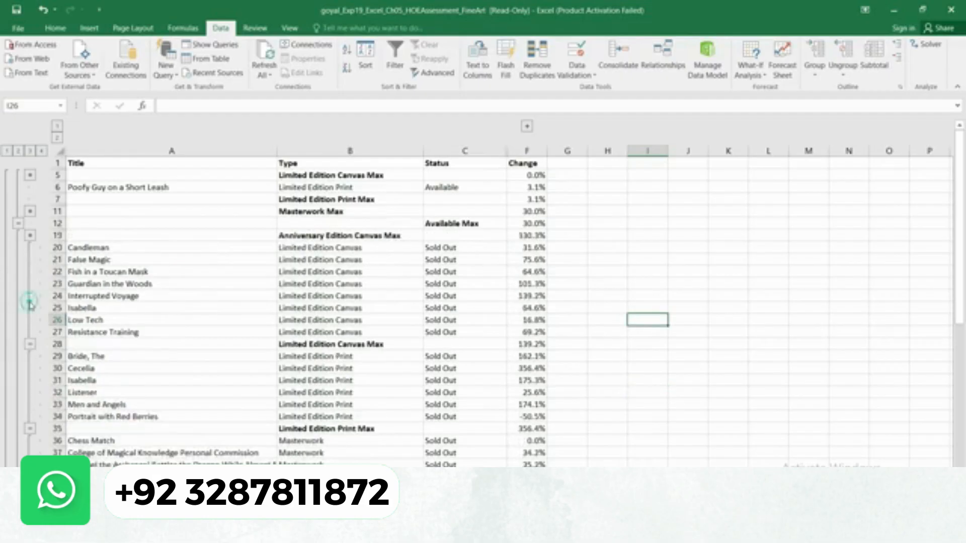
left_click(30, 343)
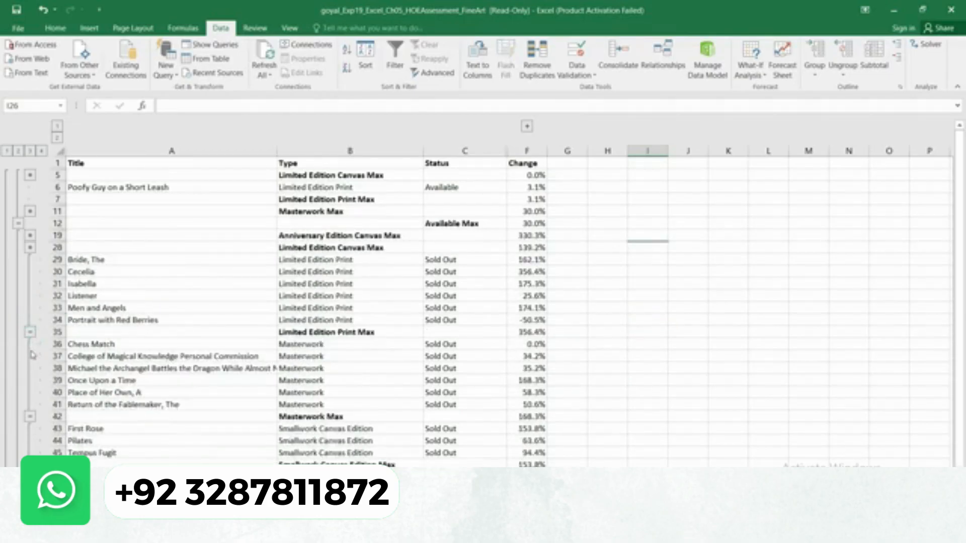
left_click(30, 333)
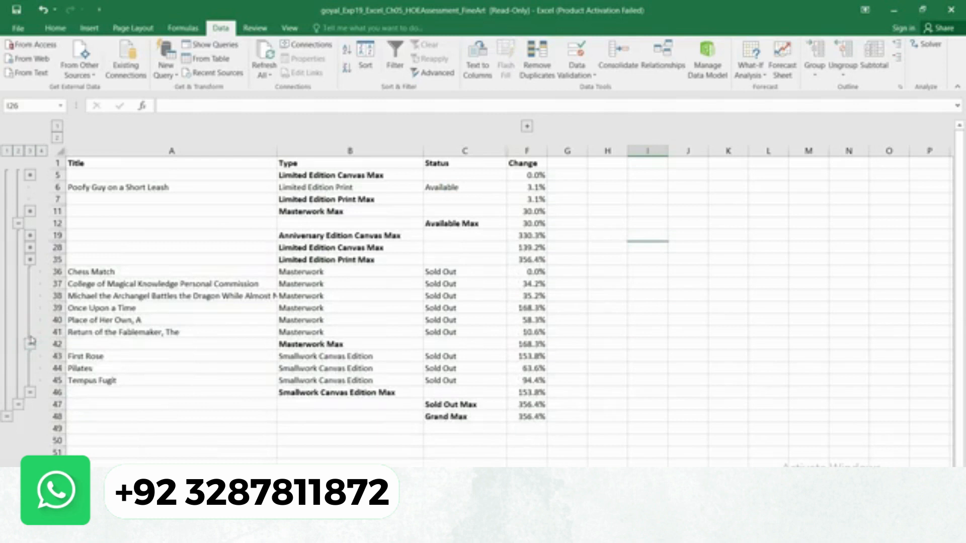
left_click(30, 344)
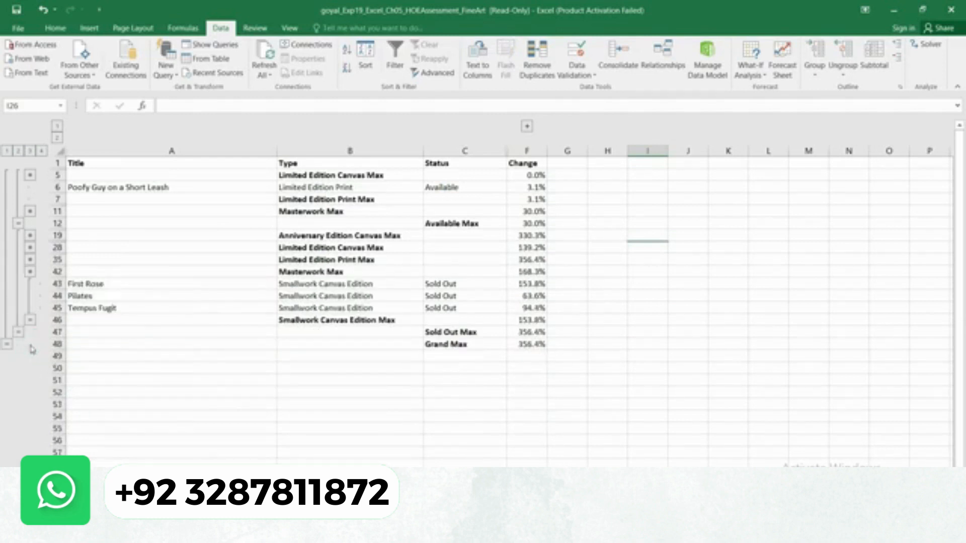
left_click(30, 321)
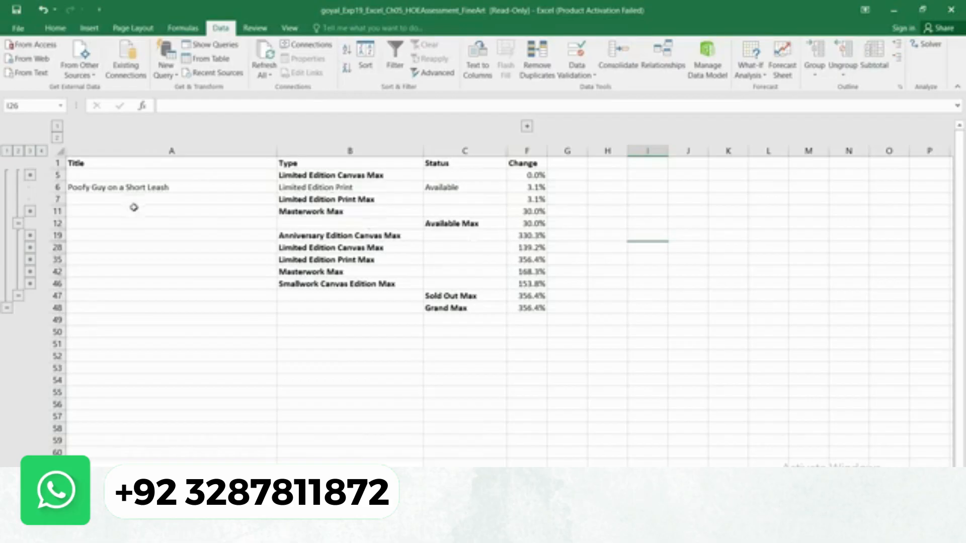
left_click(16, 223)
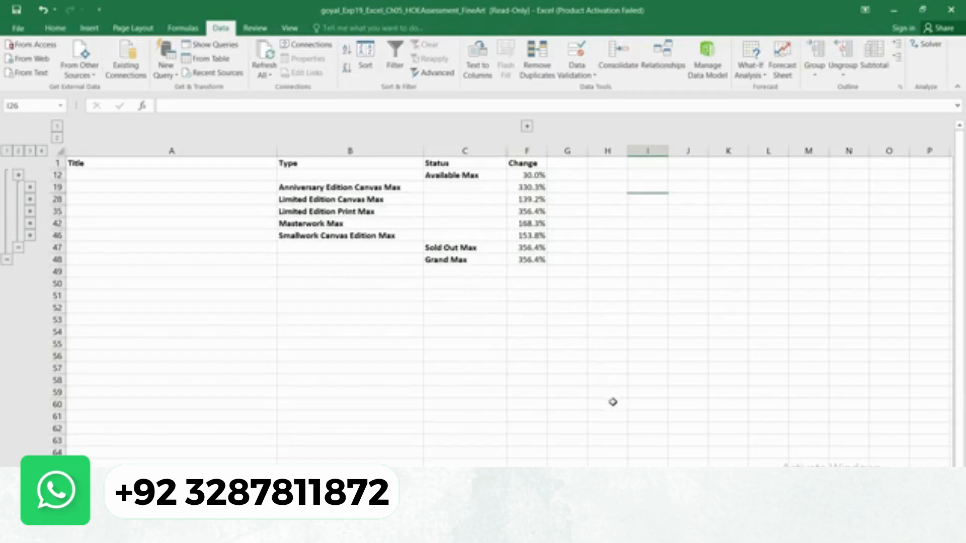
Check the print area range B1:F48 required by instruction 4 in Word and return to the Excel workbook
mouse_move(641, 531)
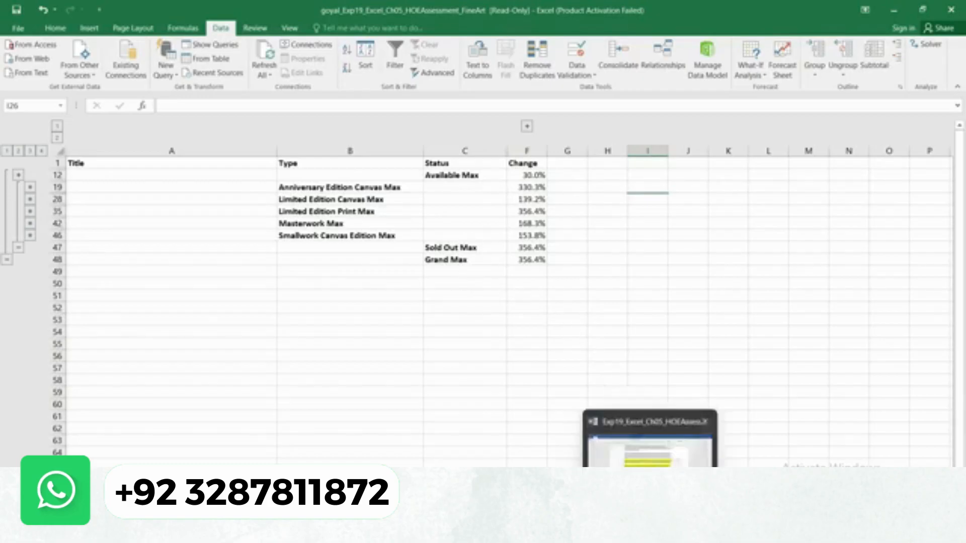
left_click(649, 445)
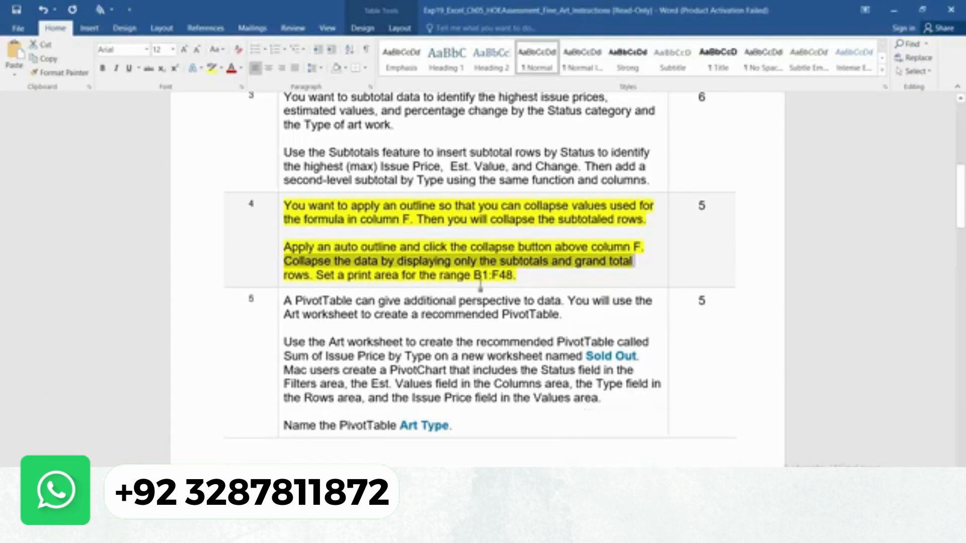
double_click(495, 276)
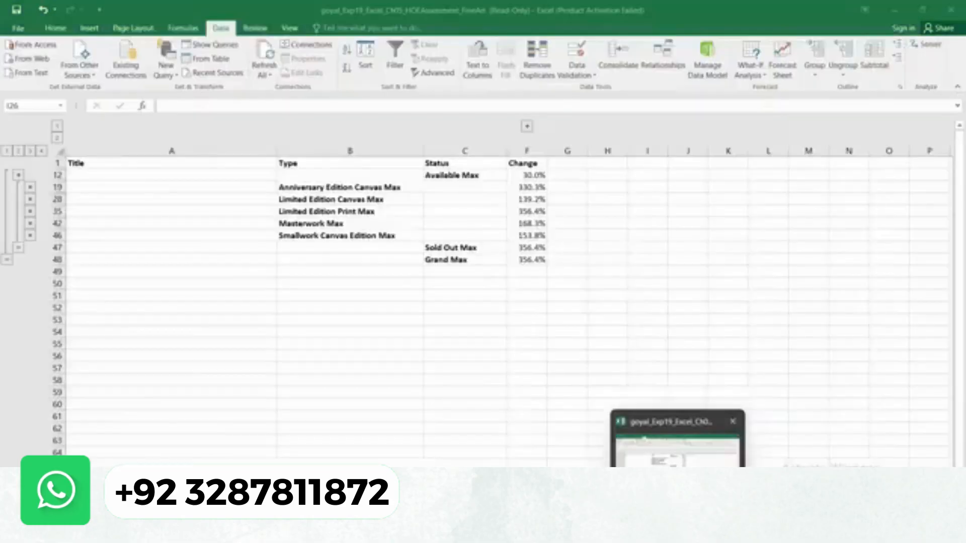
left_click(677, 533)
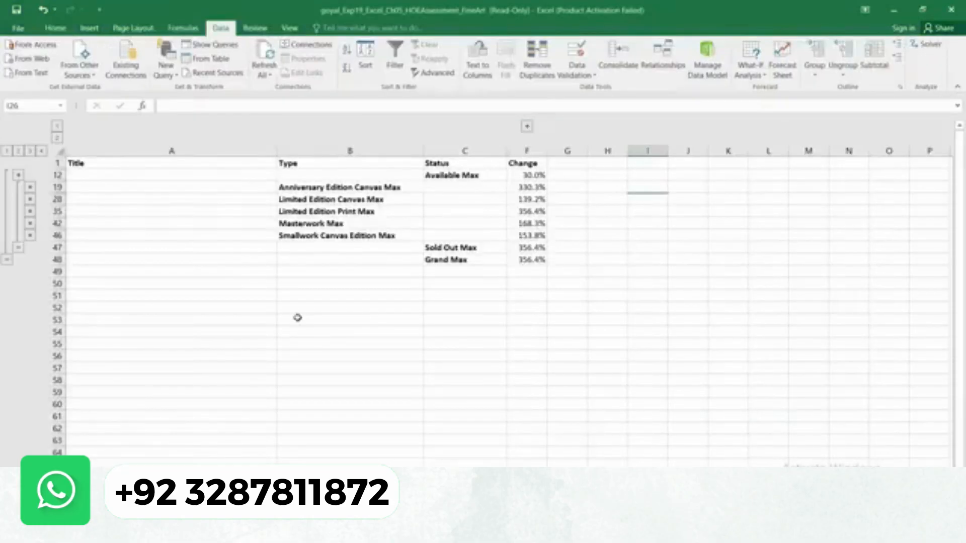
Set the range B1:F48 as the print area of the subtotaled worksheet
left_click(42, 107)
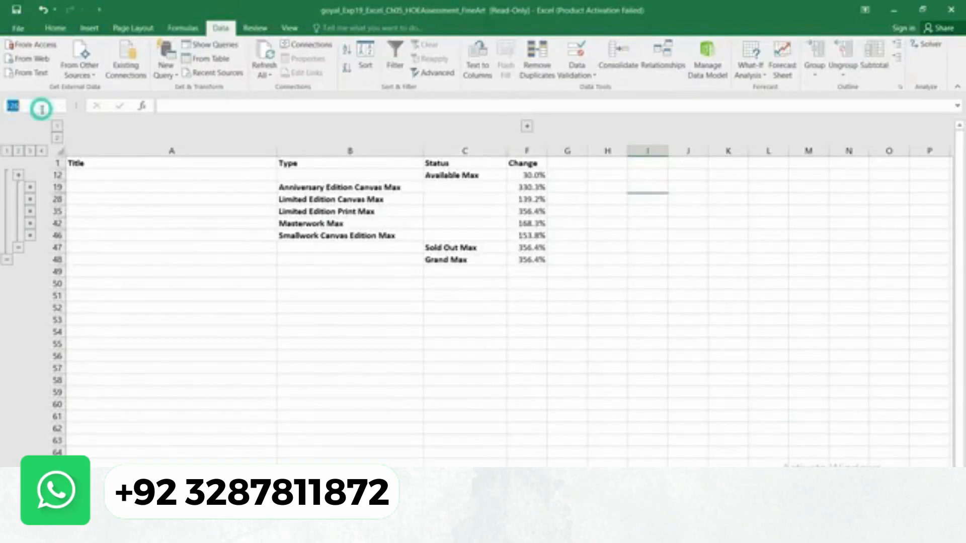
type("B1:F48")
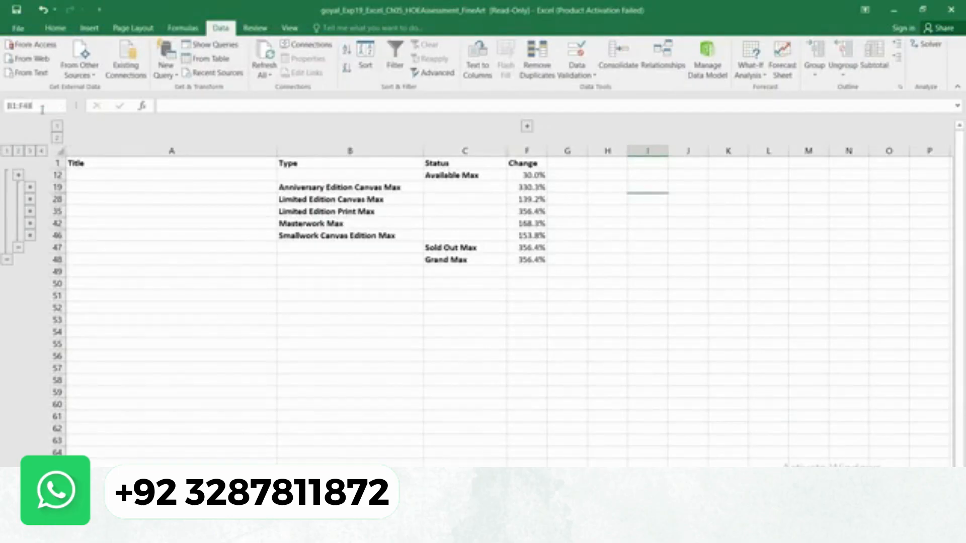
key("Return")
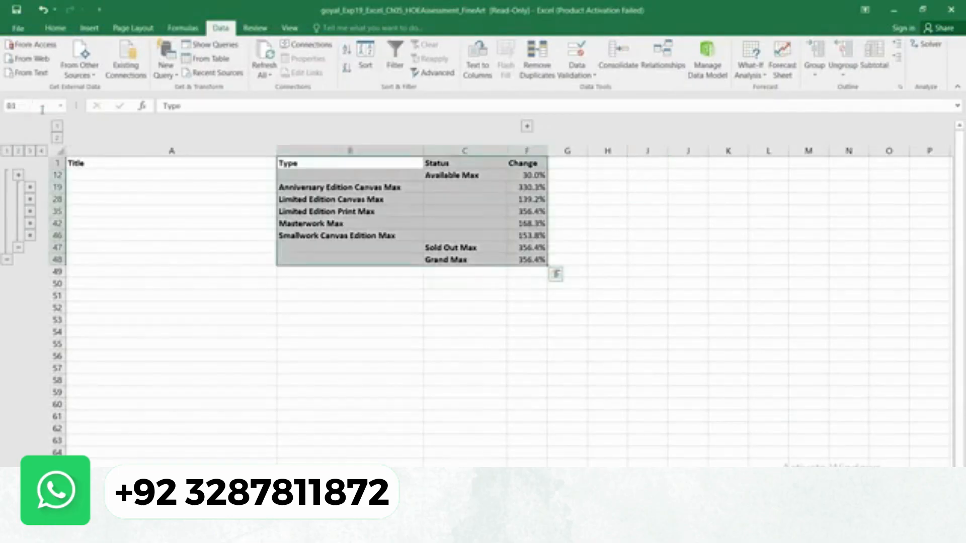
left_click(150, 30)
left_click(193, 75)
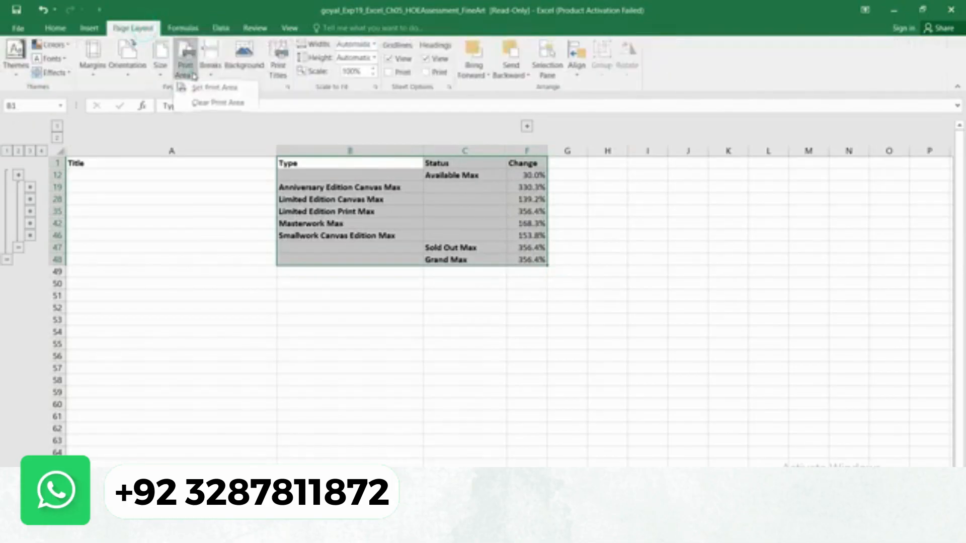
left_click(211, 89)
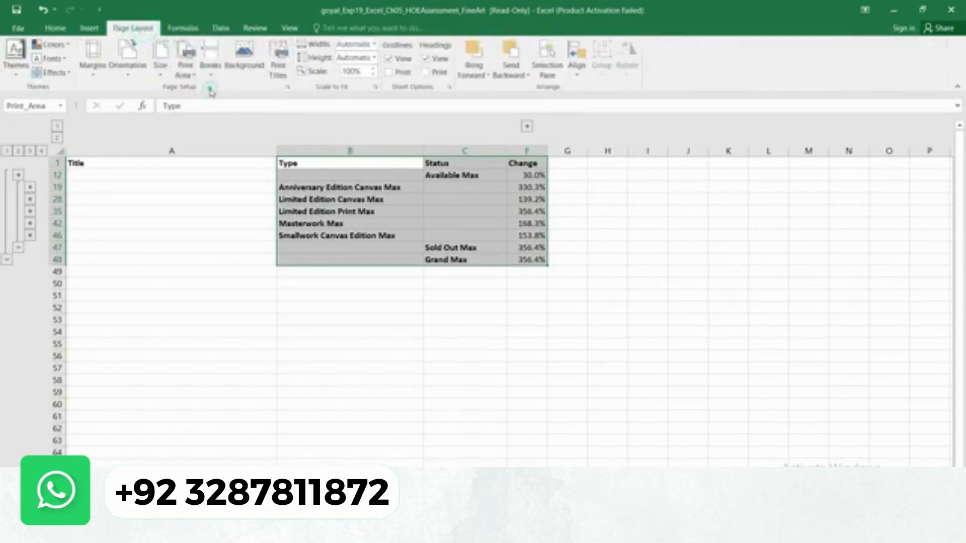
left_click(490, 333)
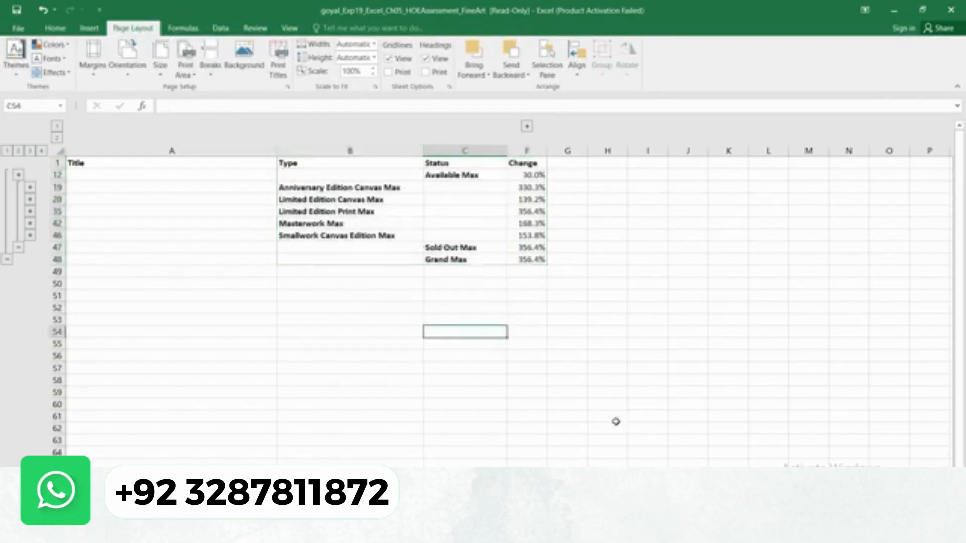
Switch to the Word instructions, remove the yellow highlight from instruction 4 and highlight instruction 5 in yellow
mouse_move(649, 530)
left_click(645, 476)
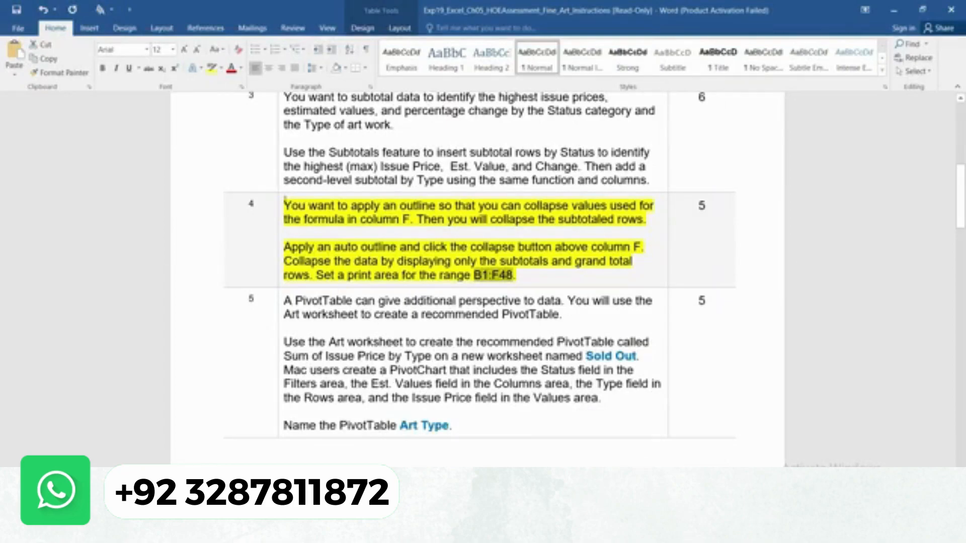
left_click(276, 208)
left_click(330, 190)
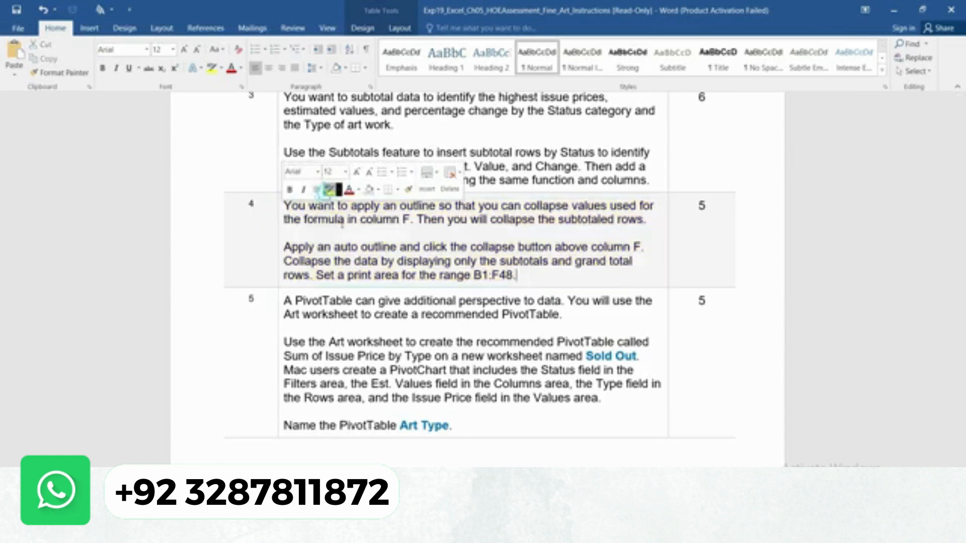
scroll(411, 361, "down", 2)
scroll(412, 361, "down", 1)
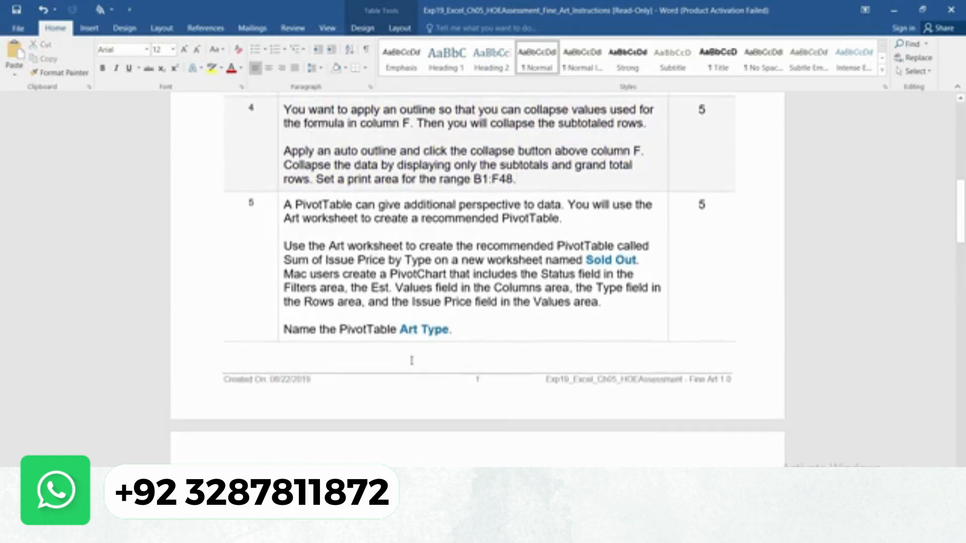
left_click(279, 206)
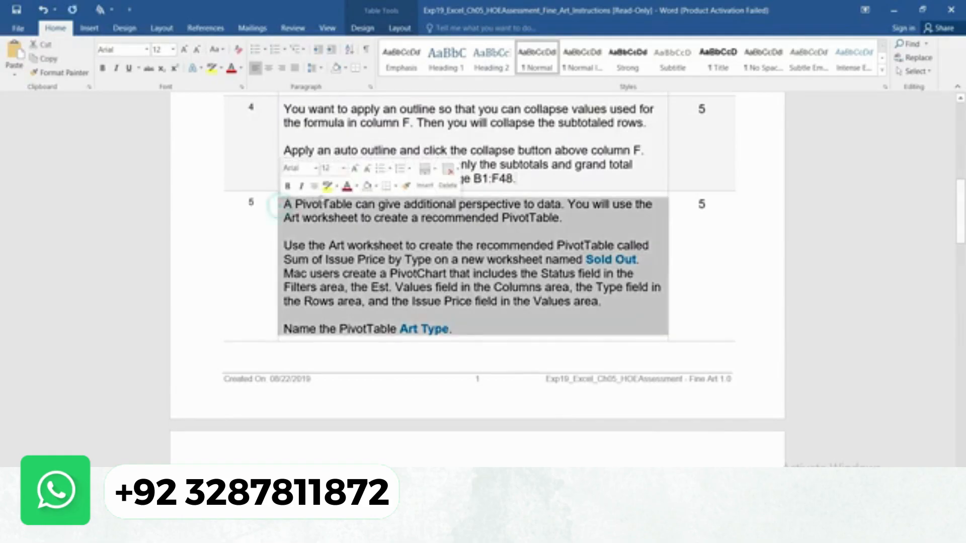
left_click(327, 186)
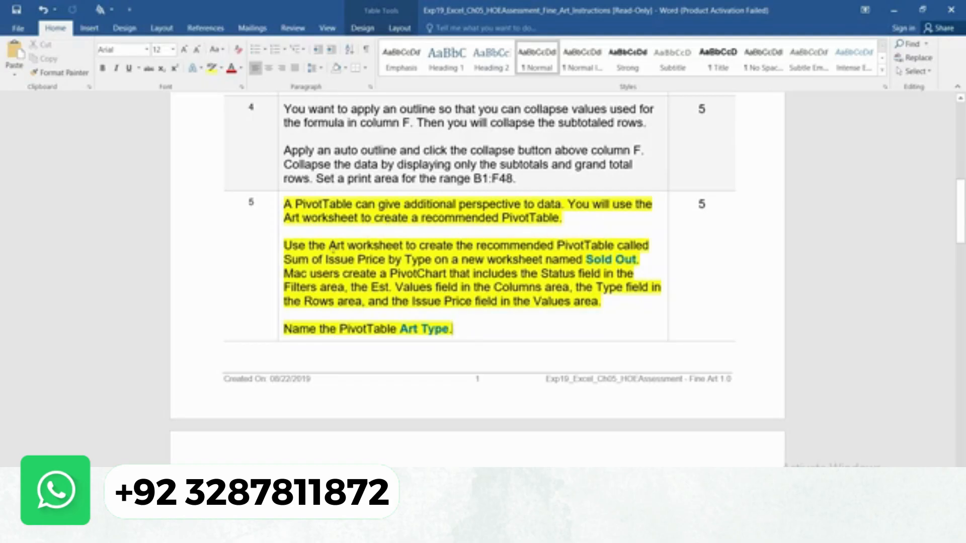
Mark the words Art worksheet in instruction 5 and switch to the Art worksheet in Excel
left_click_drag(329, 245, 405, 246)
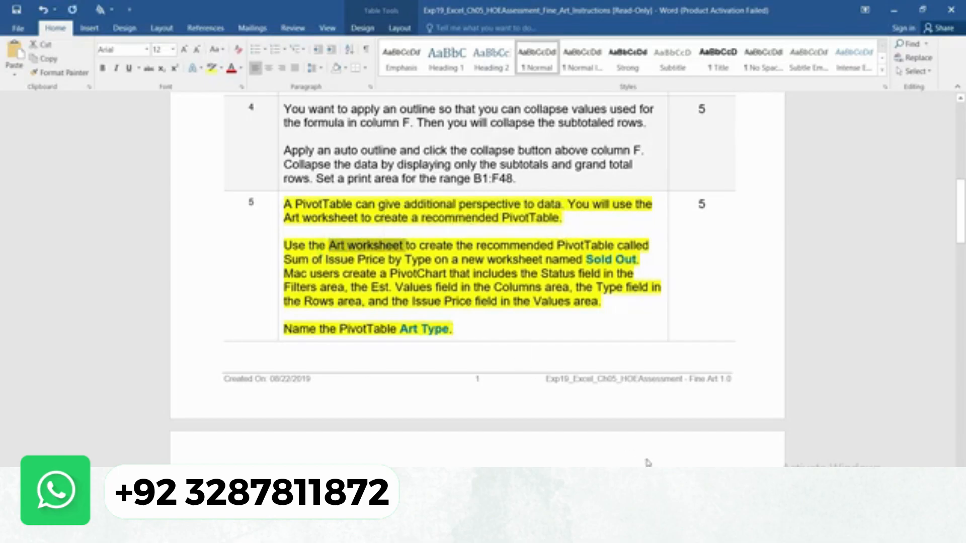
mouse_move(678, 533)
left_click(677, 443)
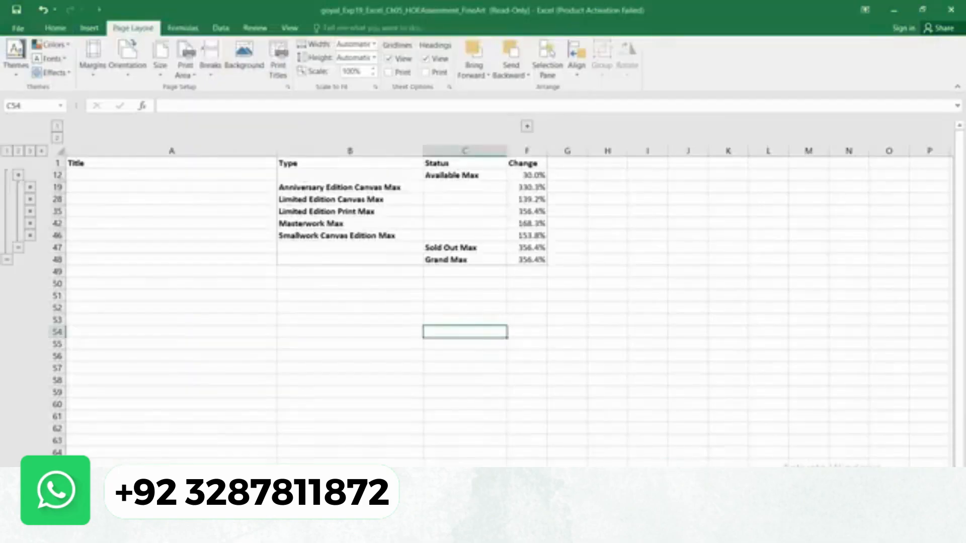
key("ctrl+Page_Down")
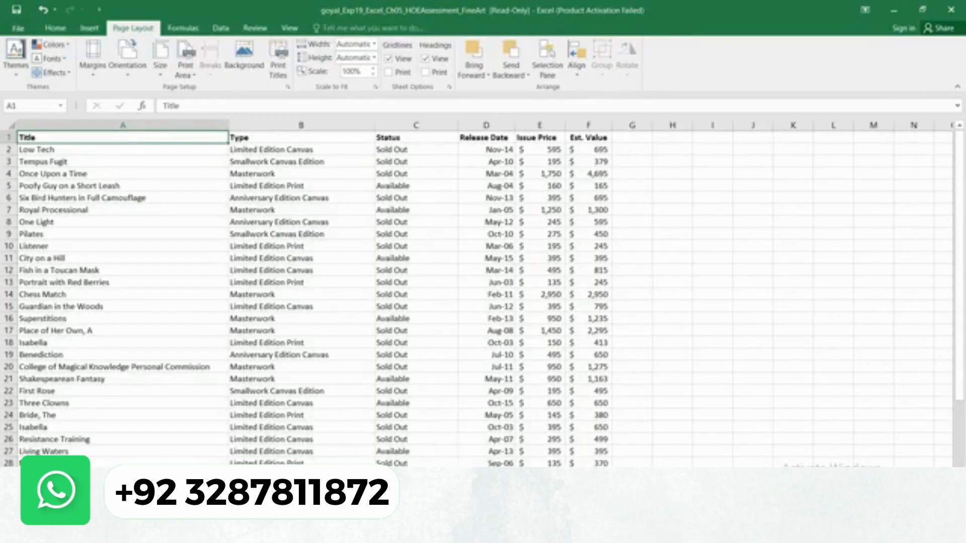
Review the recommended PivotTable requirement in Word and open the recommended PivotTables for the Art worksheet data in Excel
left_click(654, 438)
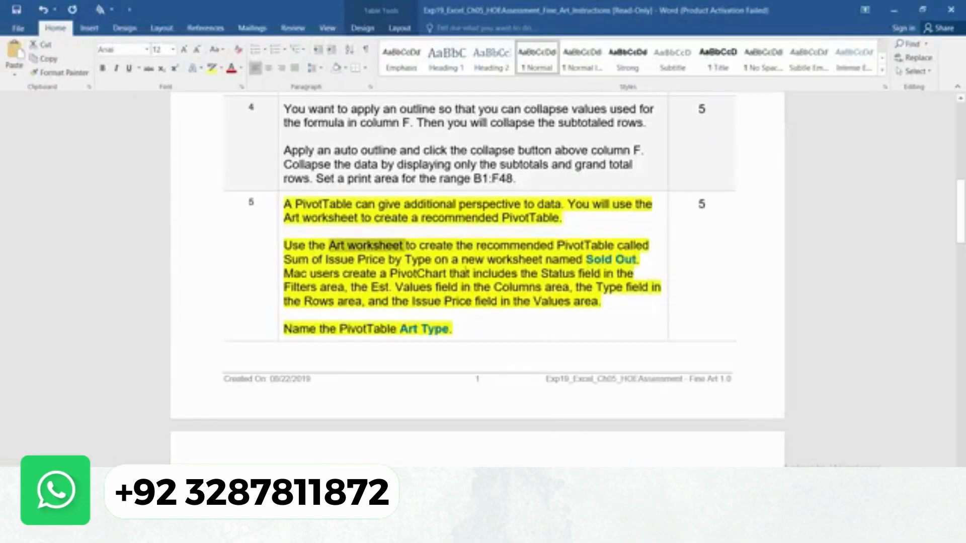
left_click_drag(419, 245, 527, 252)
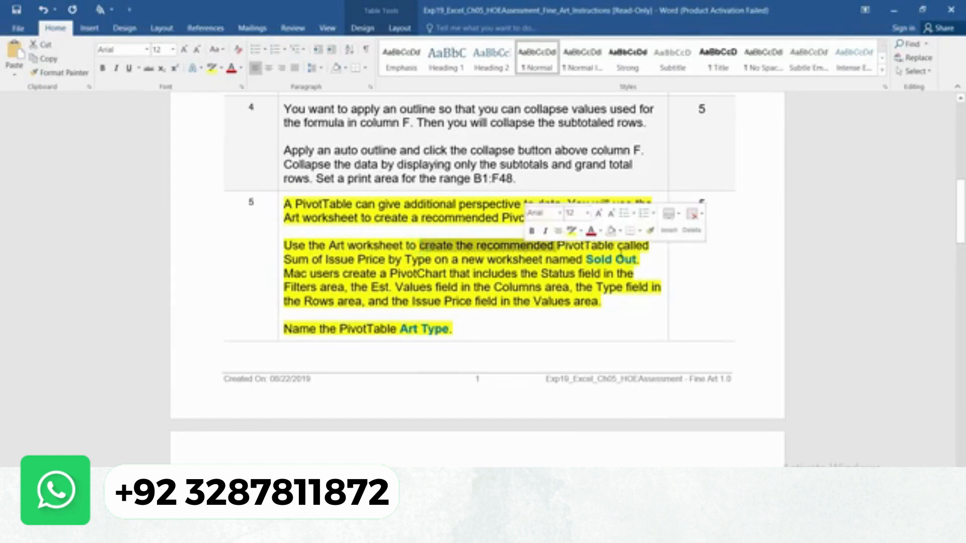
mouse_move(677, 532)
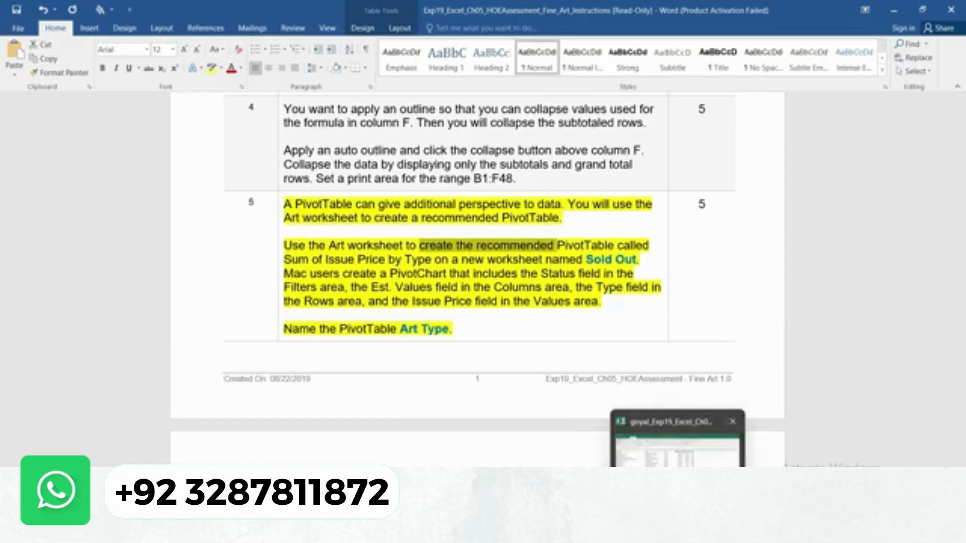
left_click(676, 443)
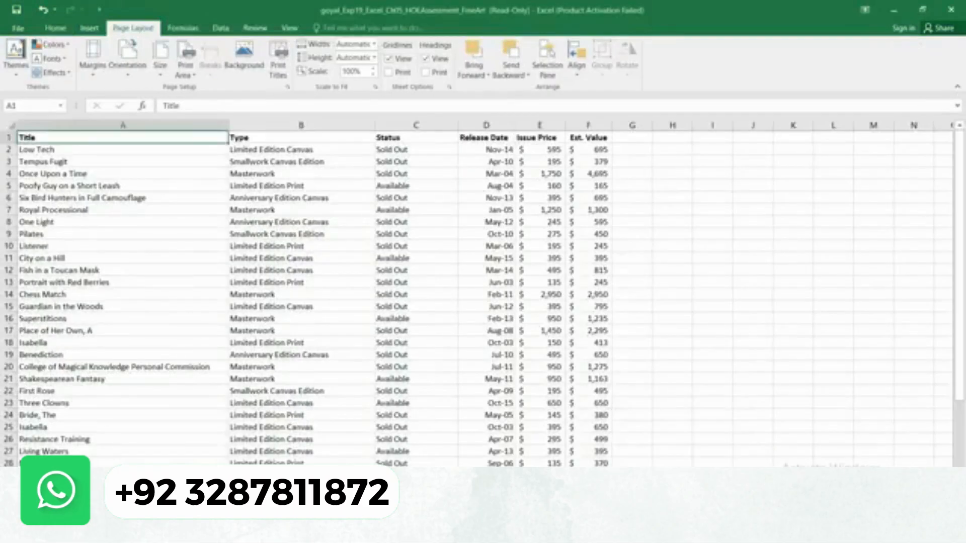
left_click(89, 28)
left_click(70, 50)
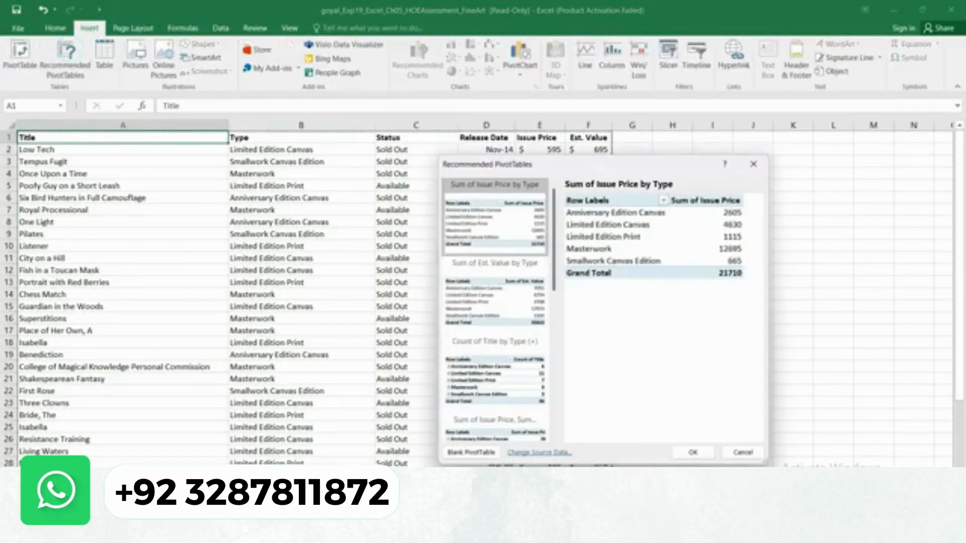
Check the required PivotTable name in Word and insert the recommended Sum of Issue Price by Type PivotTable on a new worksheet in Excel
left_click(624, 438)
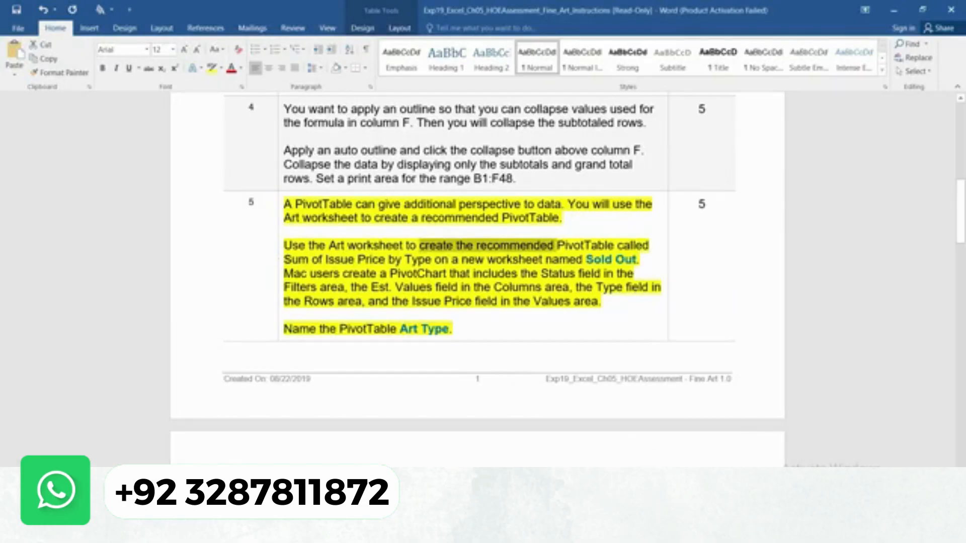
left_click_drag(284, 259, 434, 259)
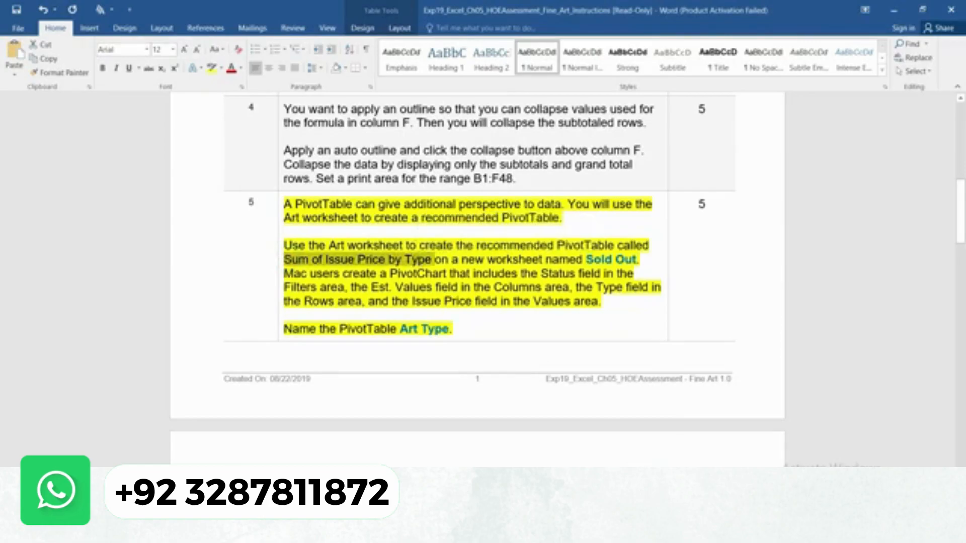
mouse_move(677, 531)
left_click(677, 443)
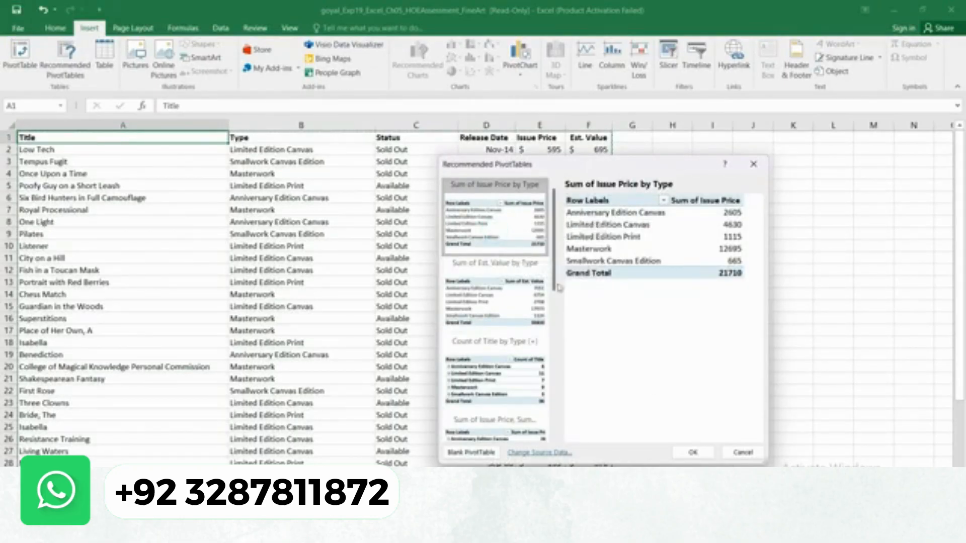
left_click(690, 453)
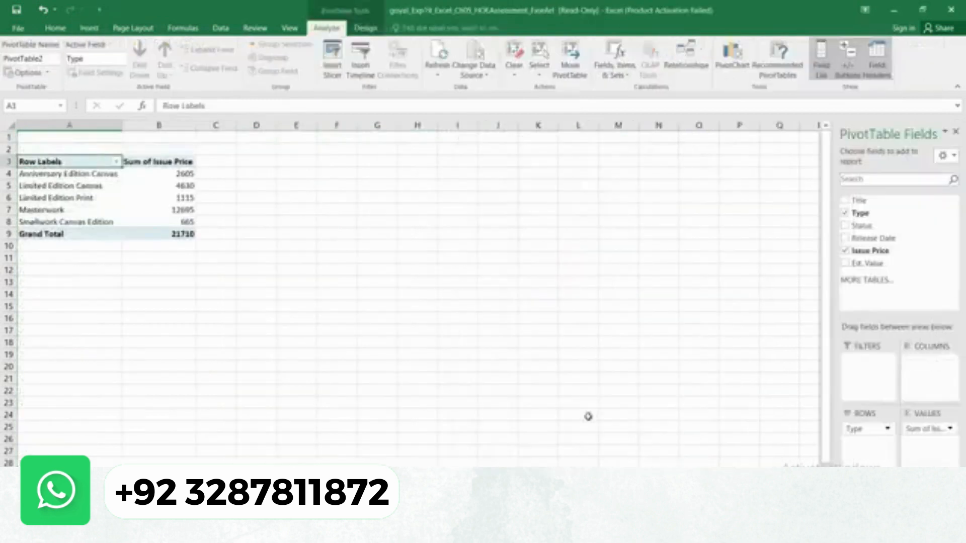
Copy the worksheet name Sold Out from instruction 5 in Word, go to the PivotTable worksheet in Excel, and return to the instructions
mouse_move(650, 533)
left_click(649, 443)
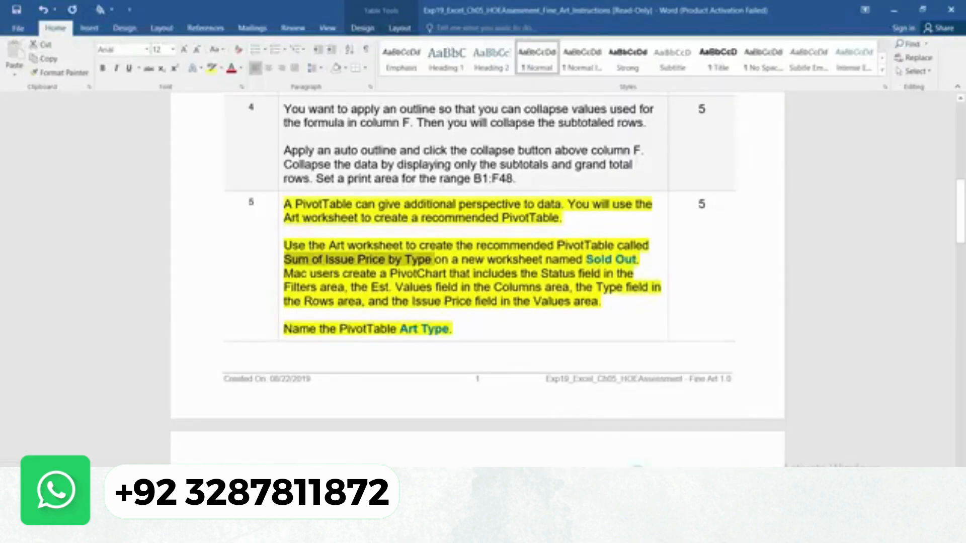
left_click(499, 296)
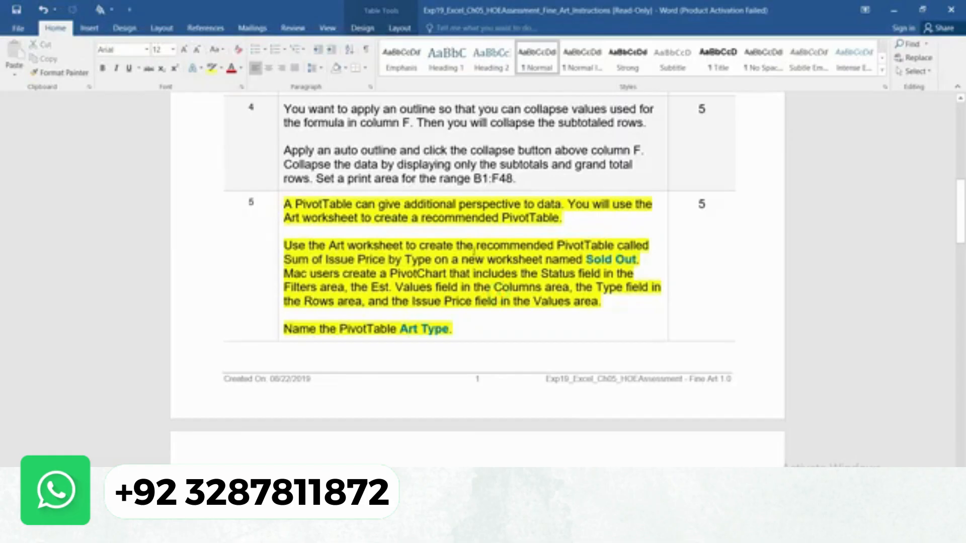
left_click_drag(587, 261, 637, 261)
key("ctrl+c")
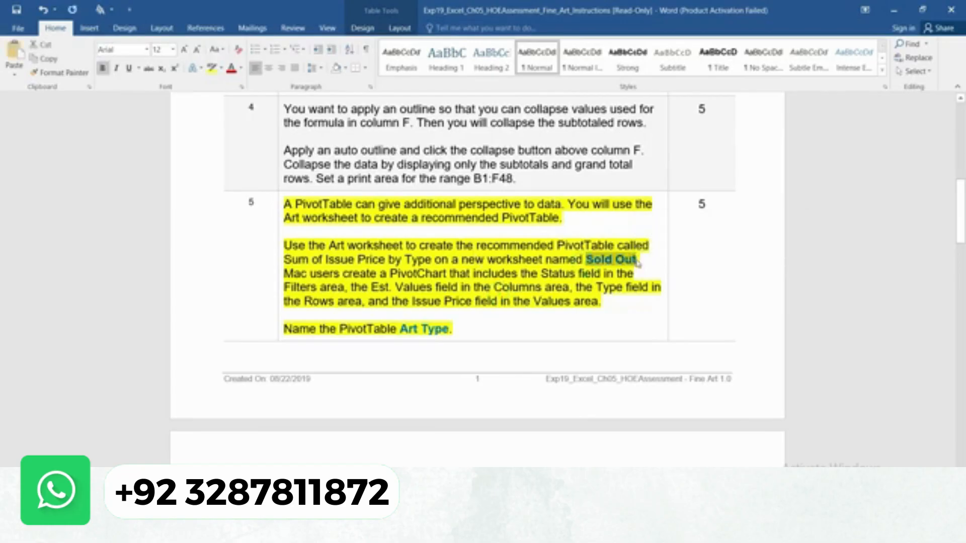
mouse_move(678, 531)
left_click(678, 445)
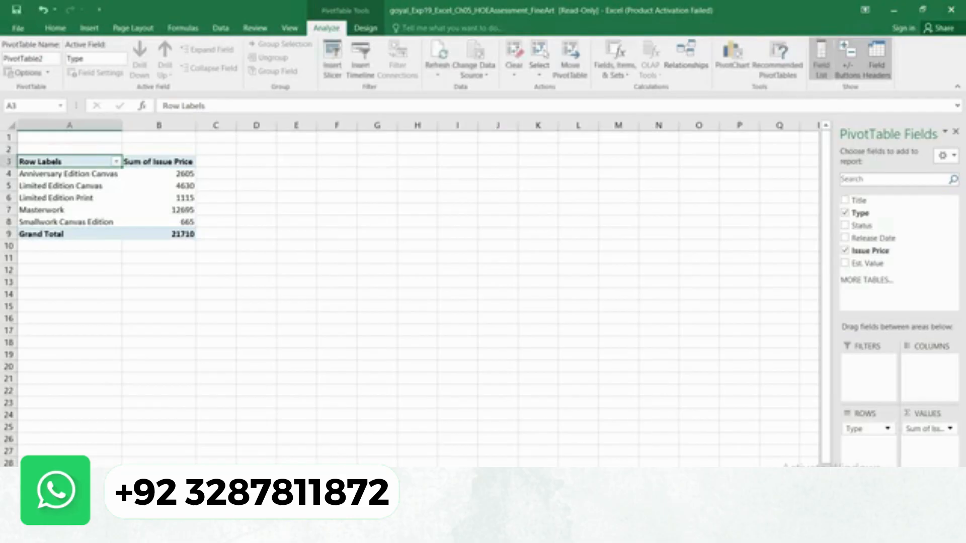
left_click(650, 531)
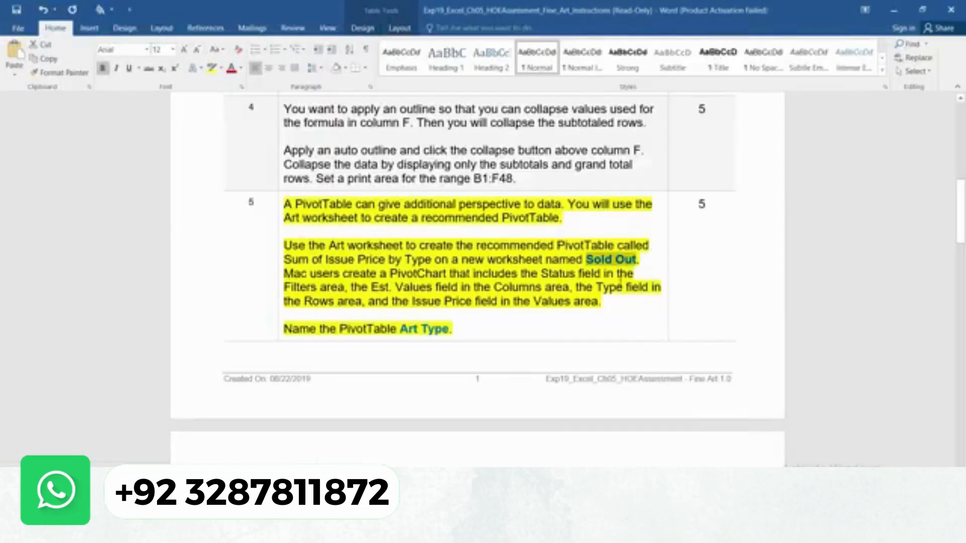